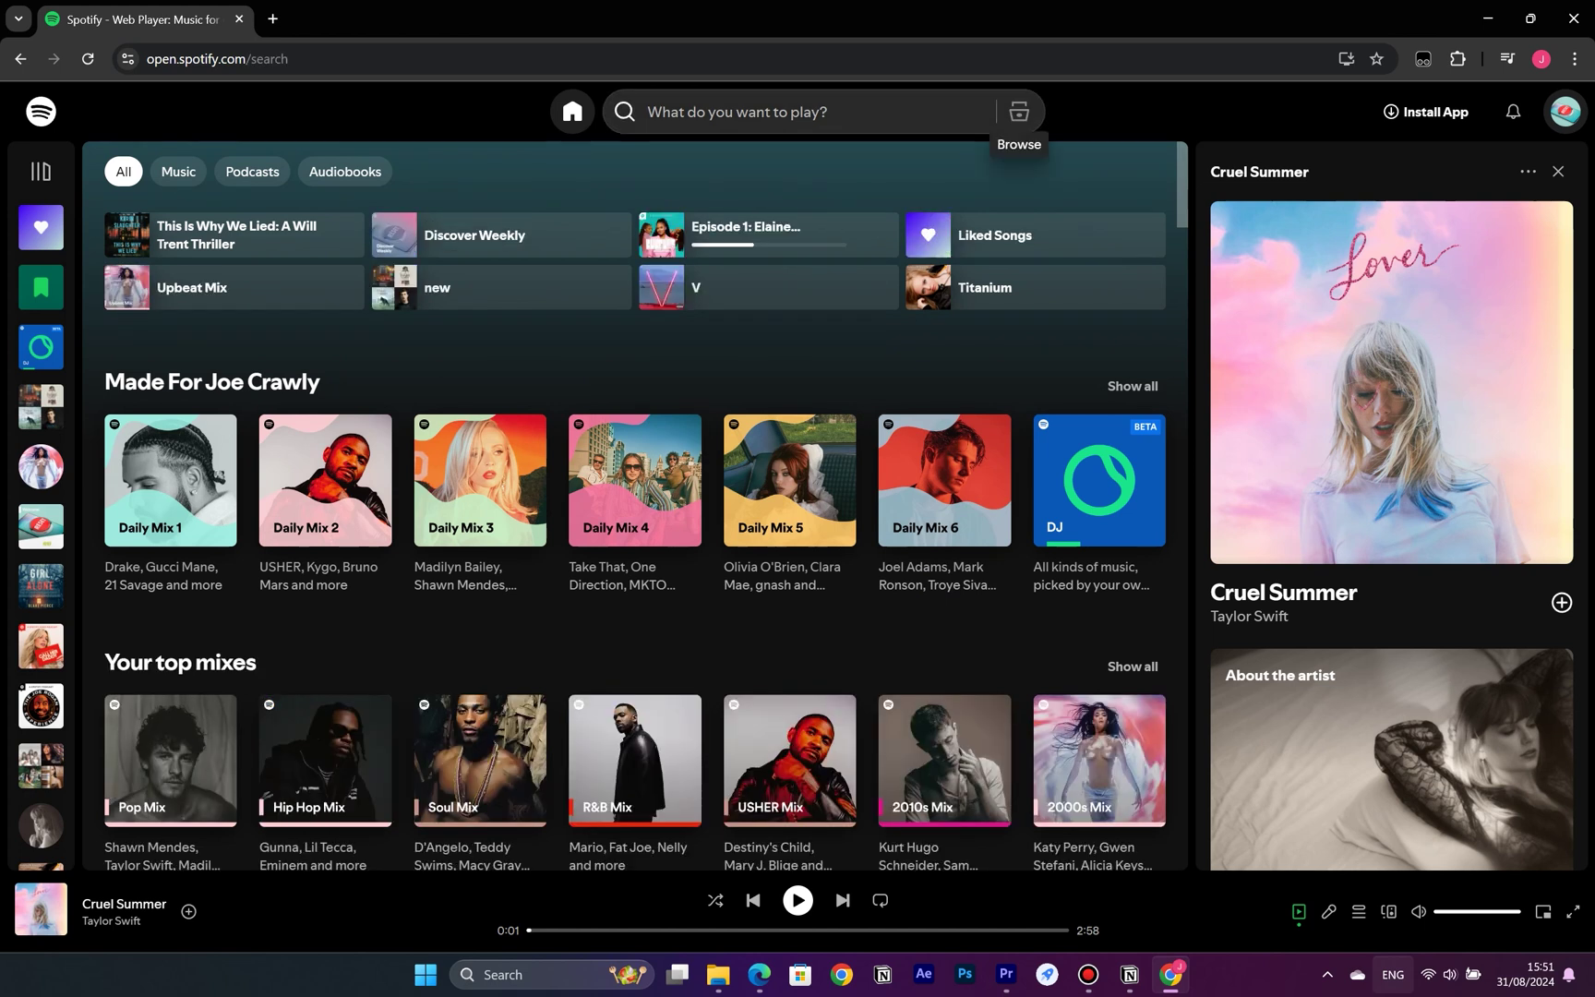
Browse the Podcasts category and open the CultureCon Uncut show
left_click(1019, 112)
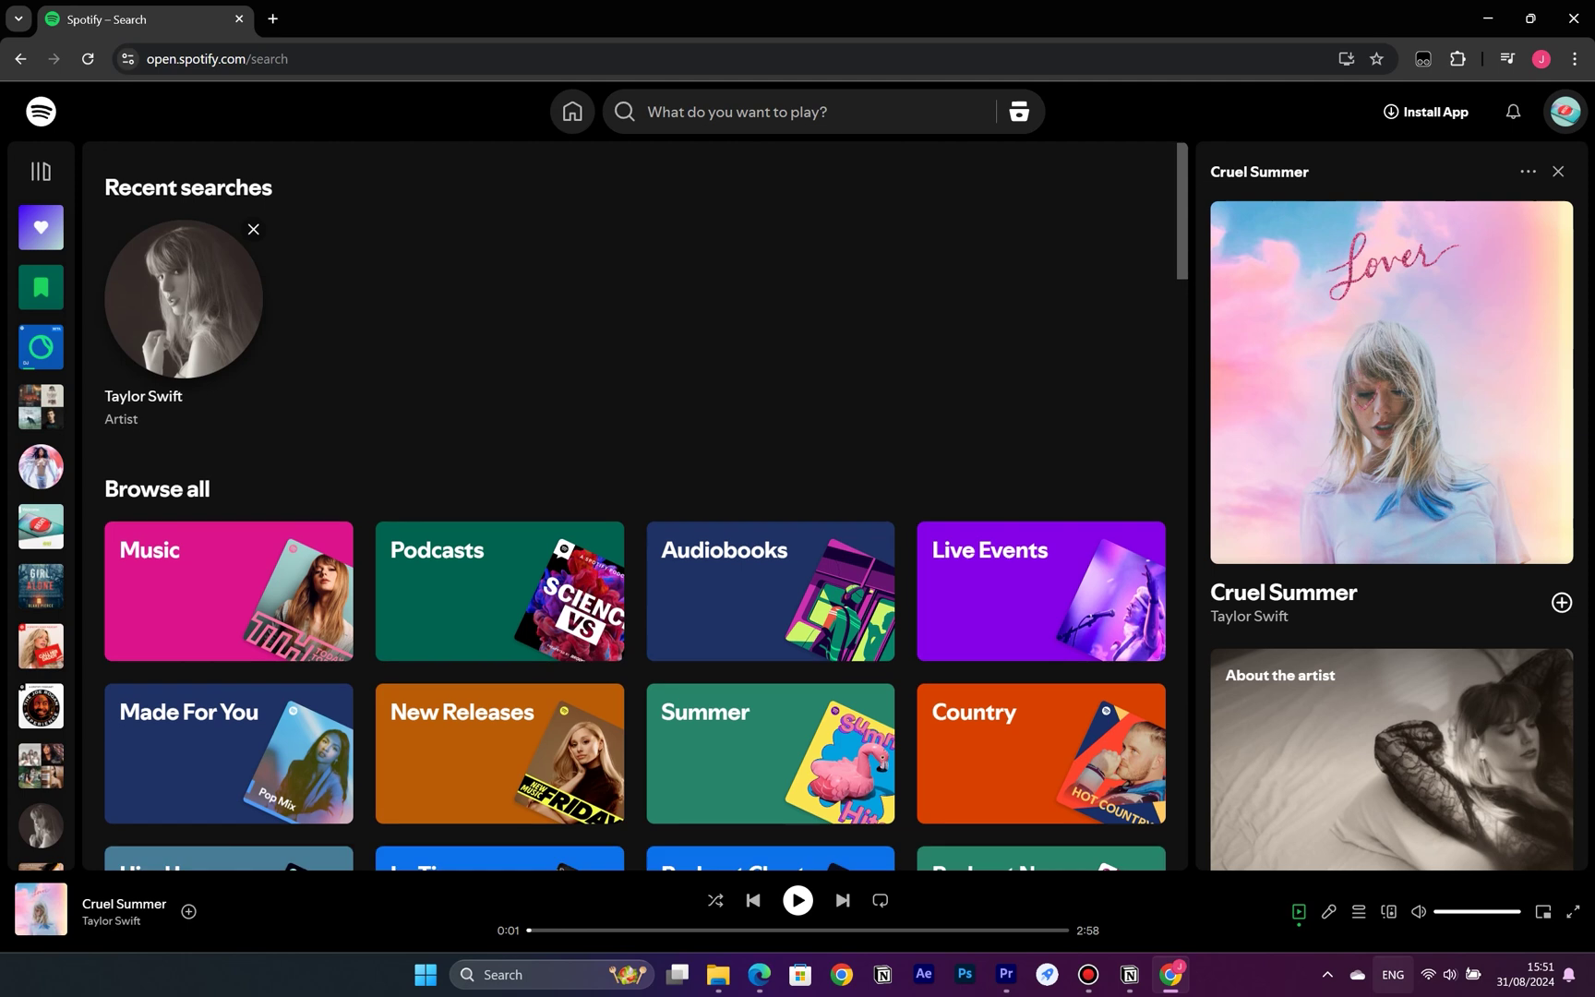
scroll(545, 554, "down", 4)
left_click(498, 240)
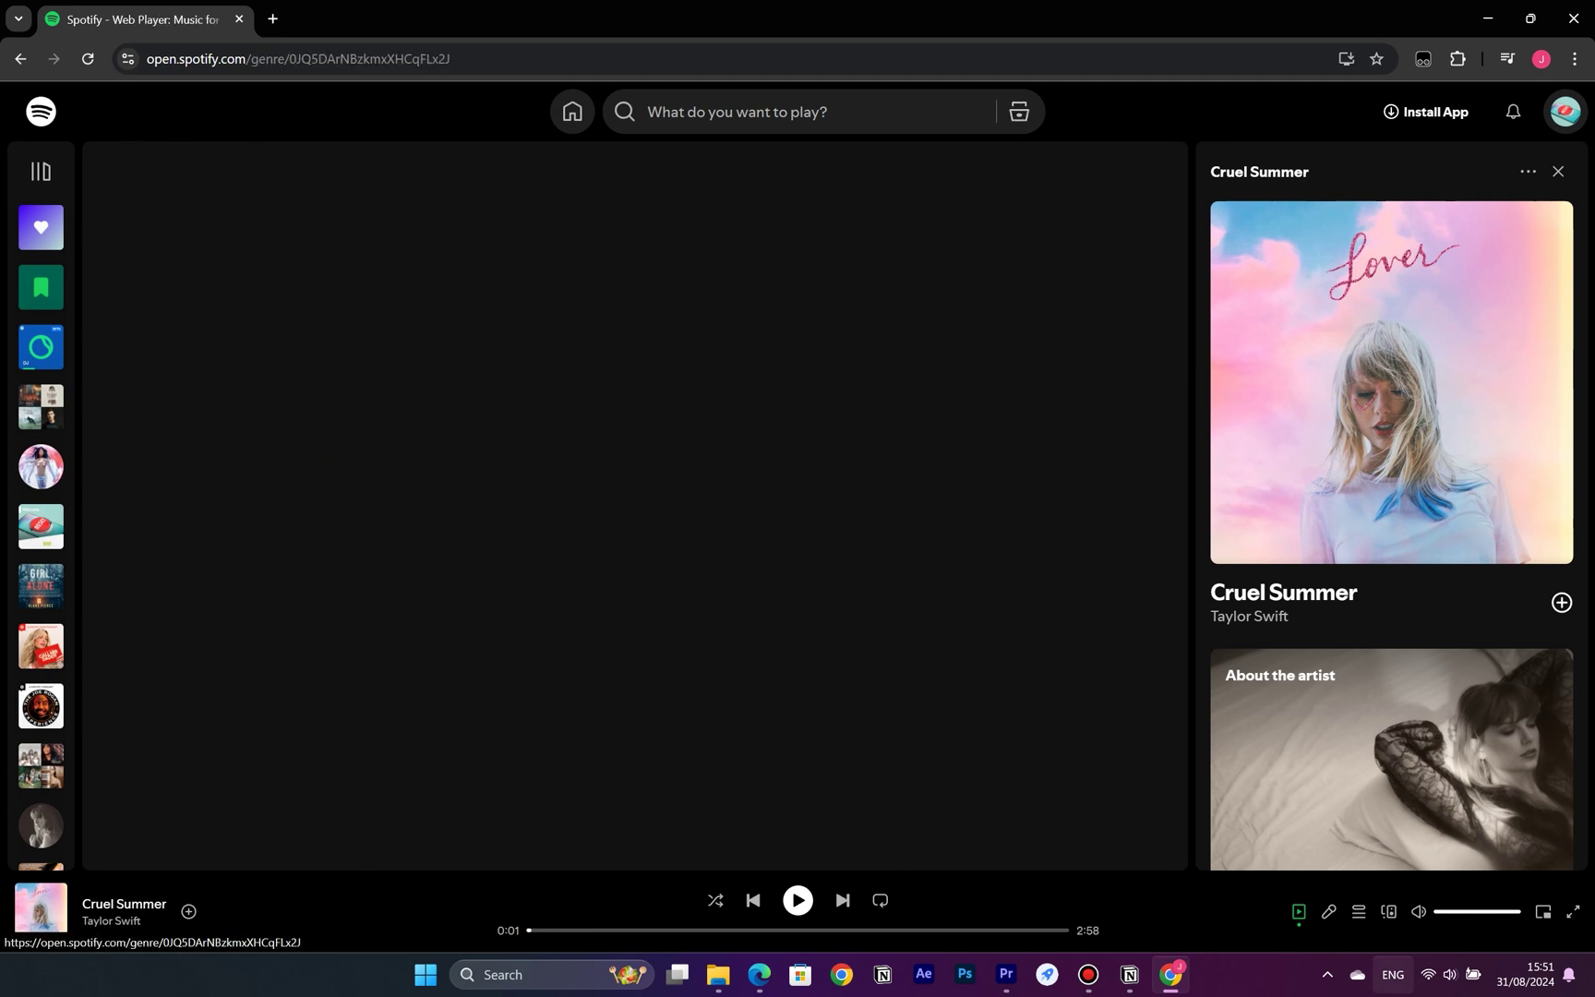
scroll(185, 462, "down", 1)
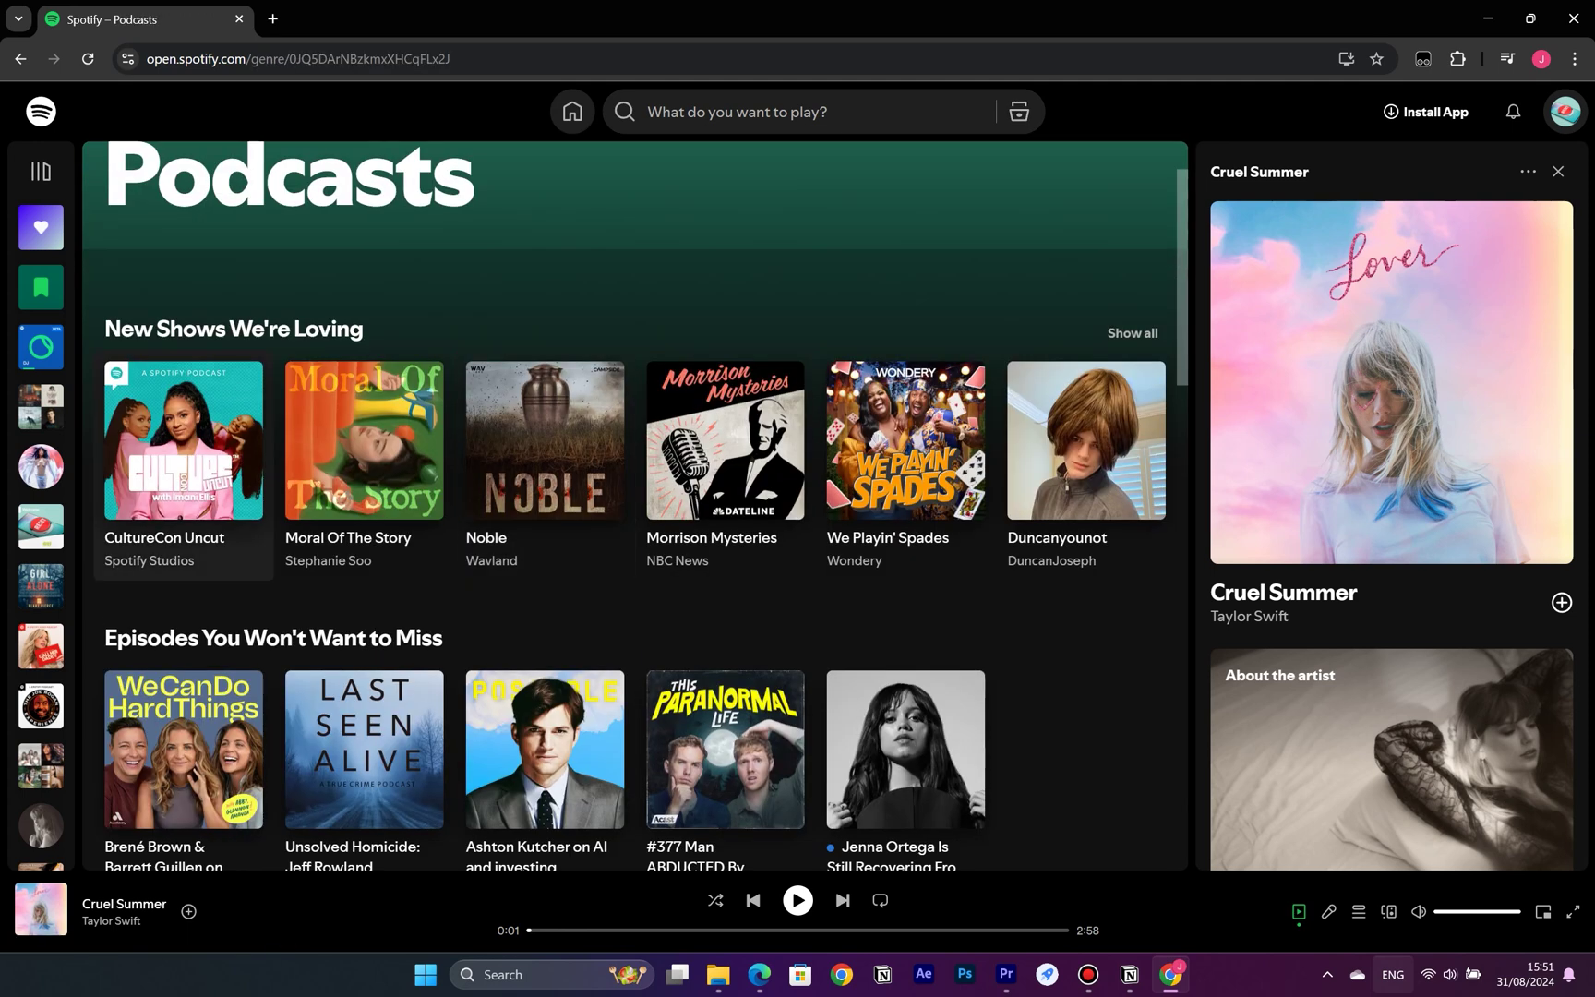
left_click(183, 440)
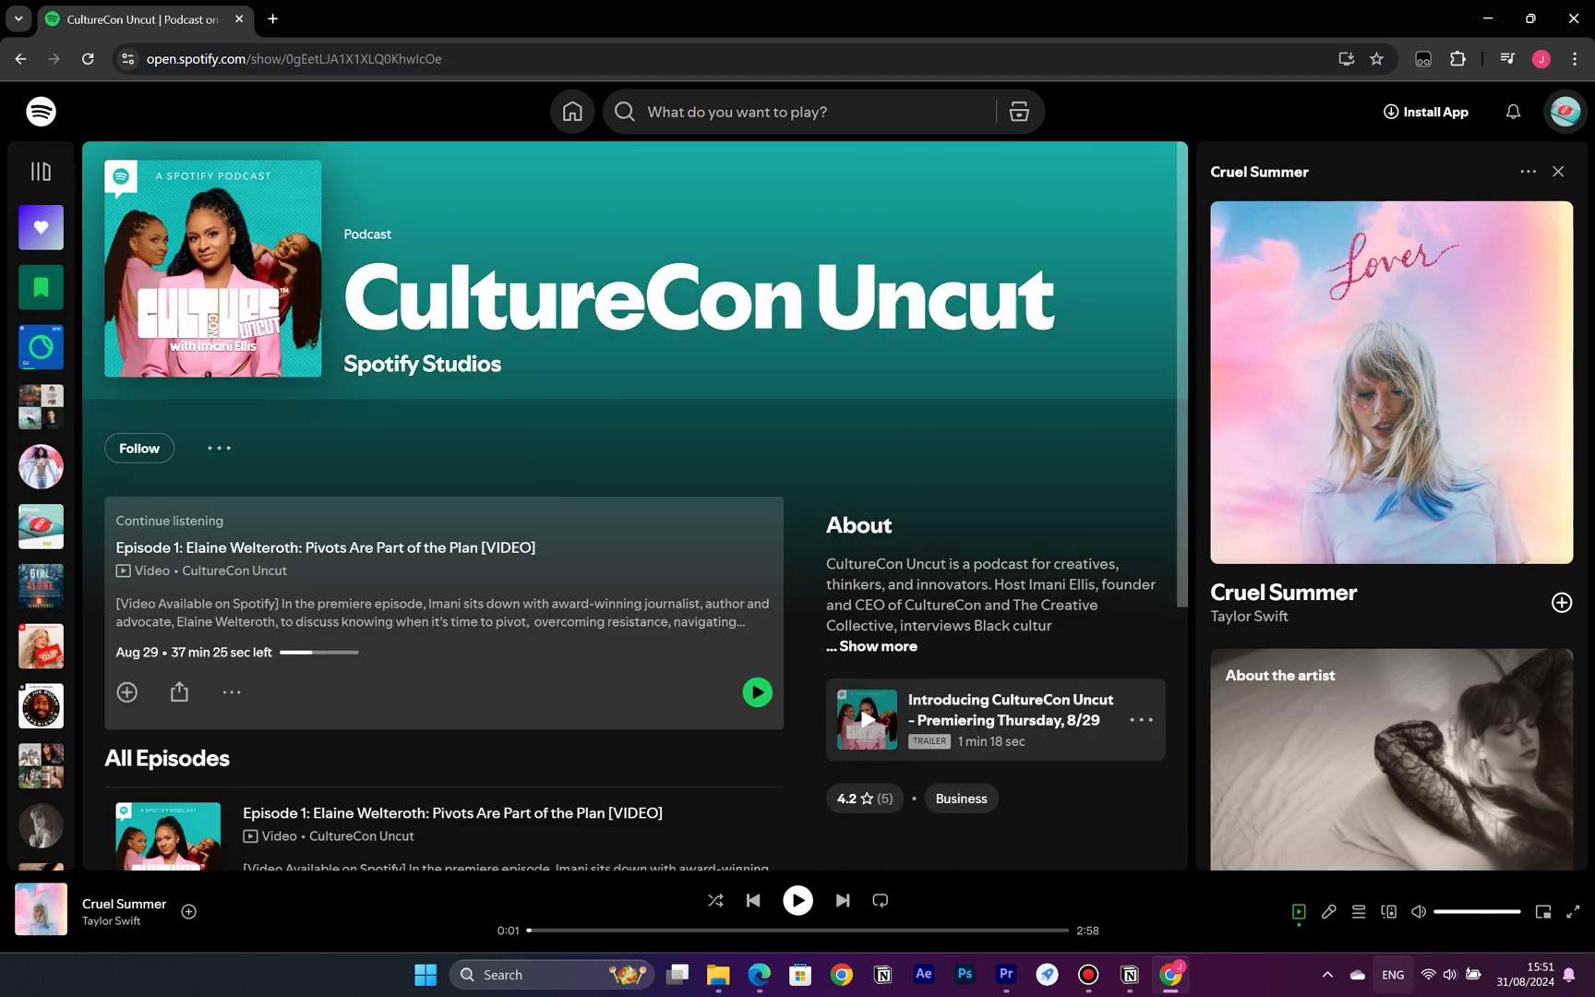
Play Episode 1 of CultureCon Uncut with the playback speed at 3.5x, and pause it
scroll(443, 512, "down", 5)
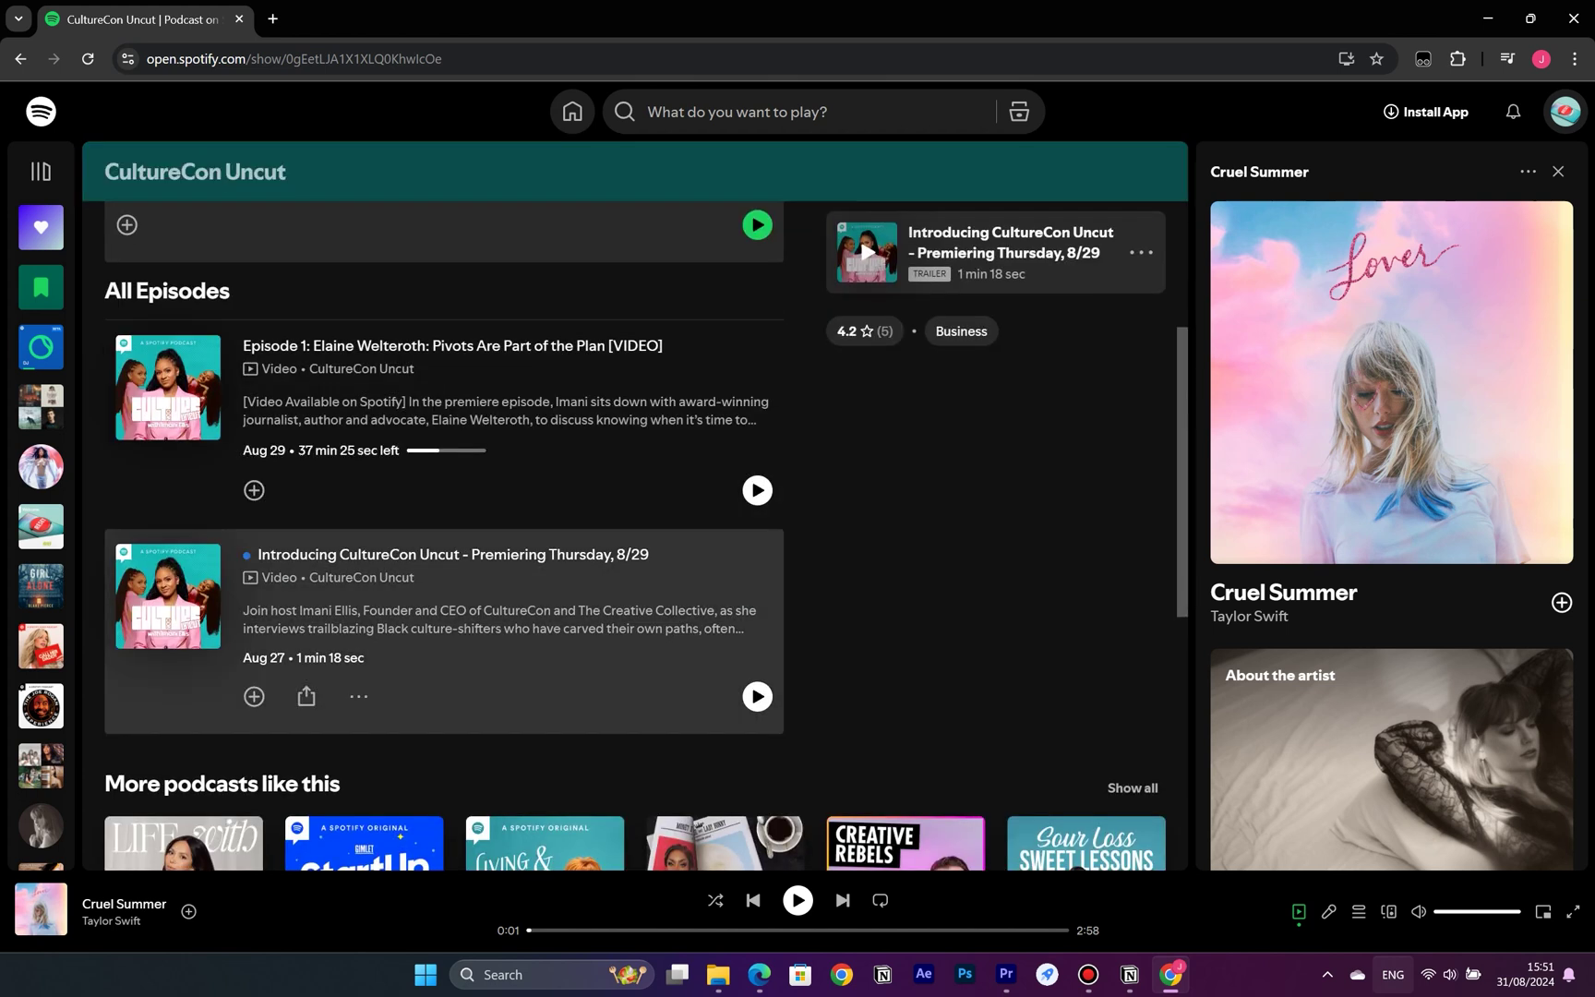
left_click(757, 490)
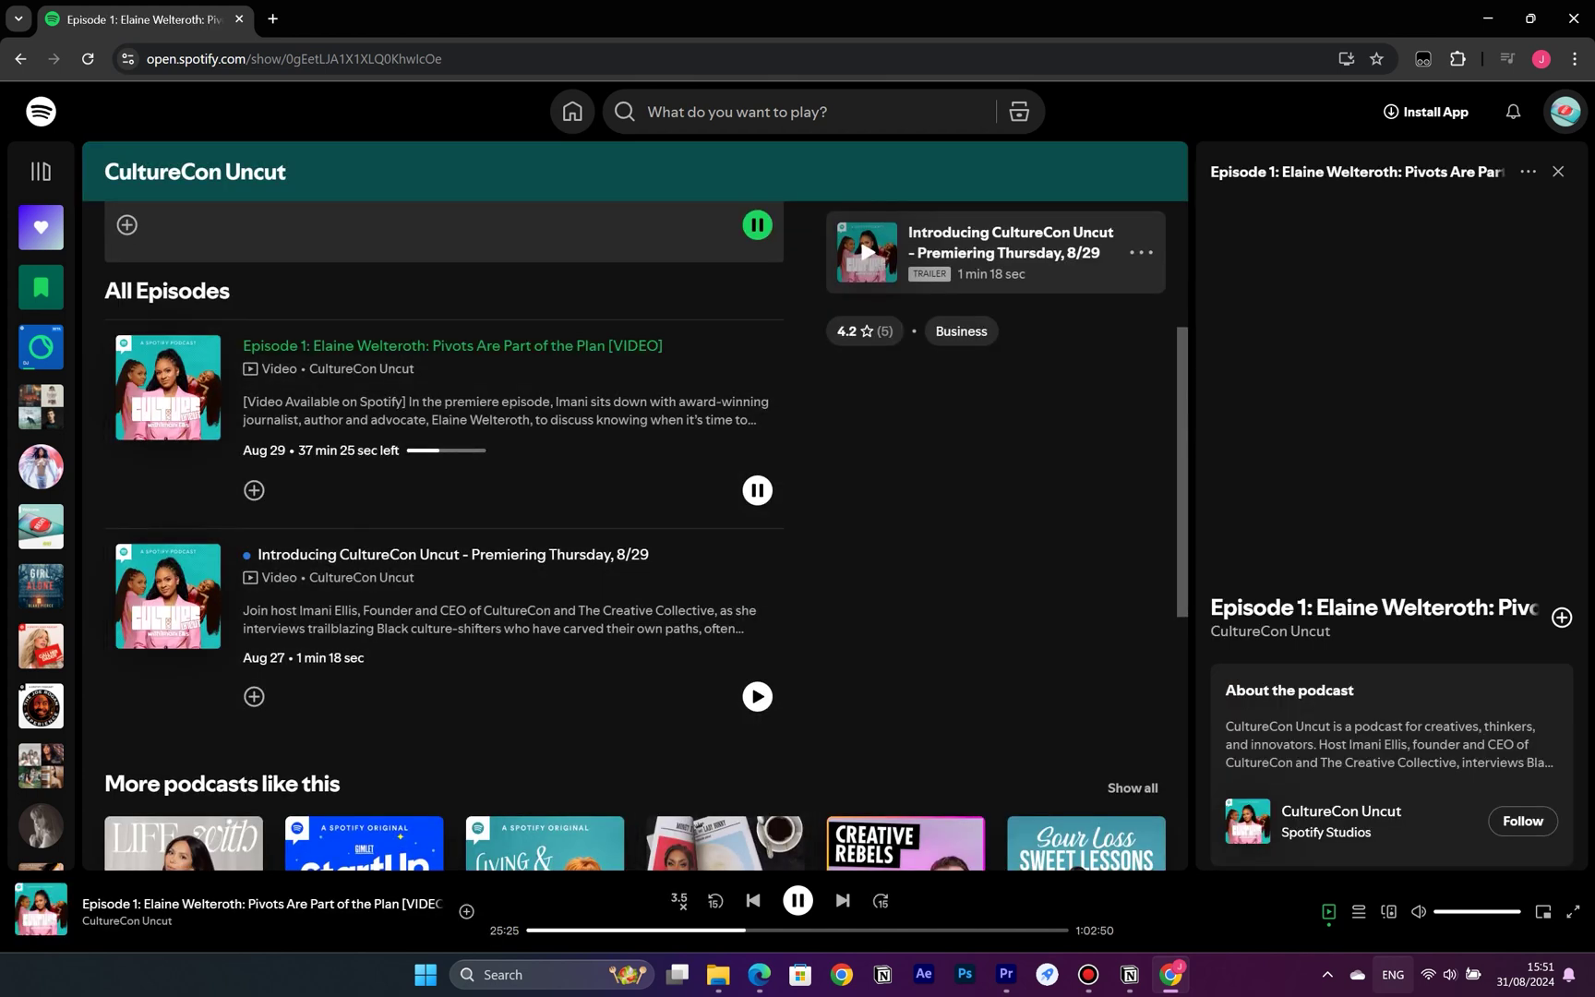
left_click(678, 900)
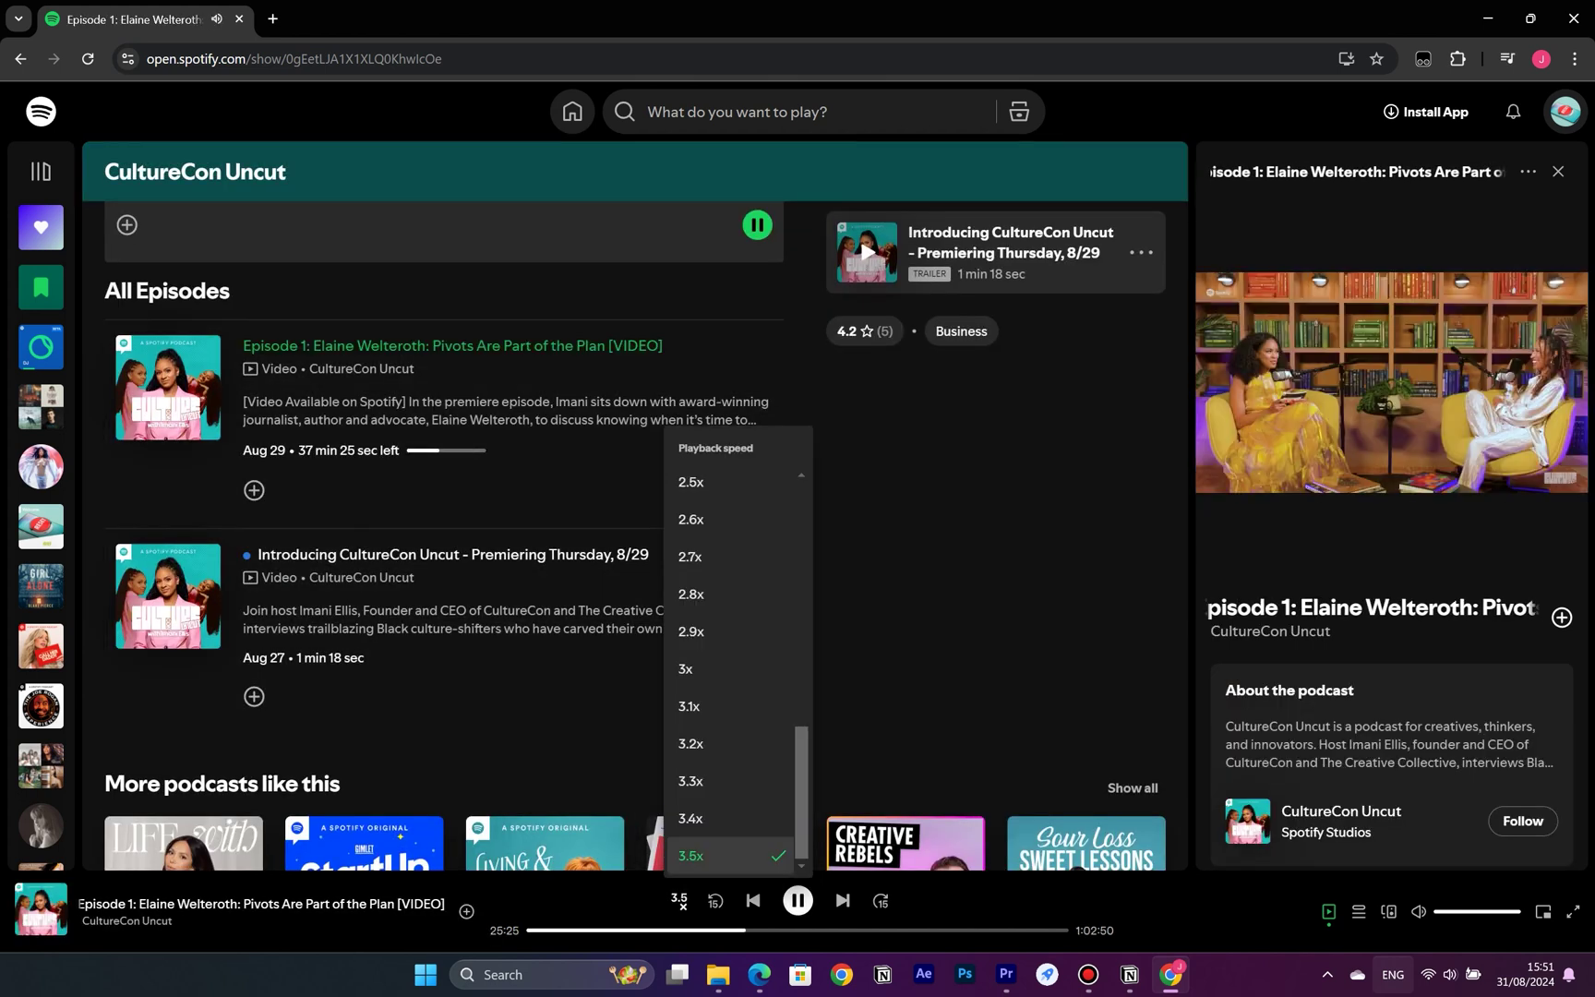
left_click(731, 856)
left_click(798, 900)
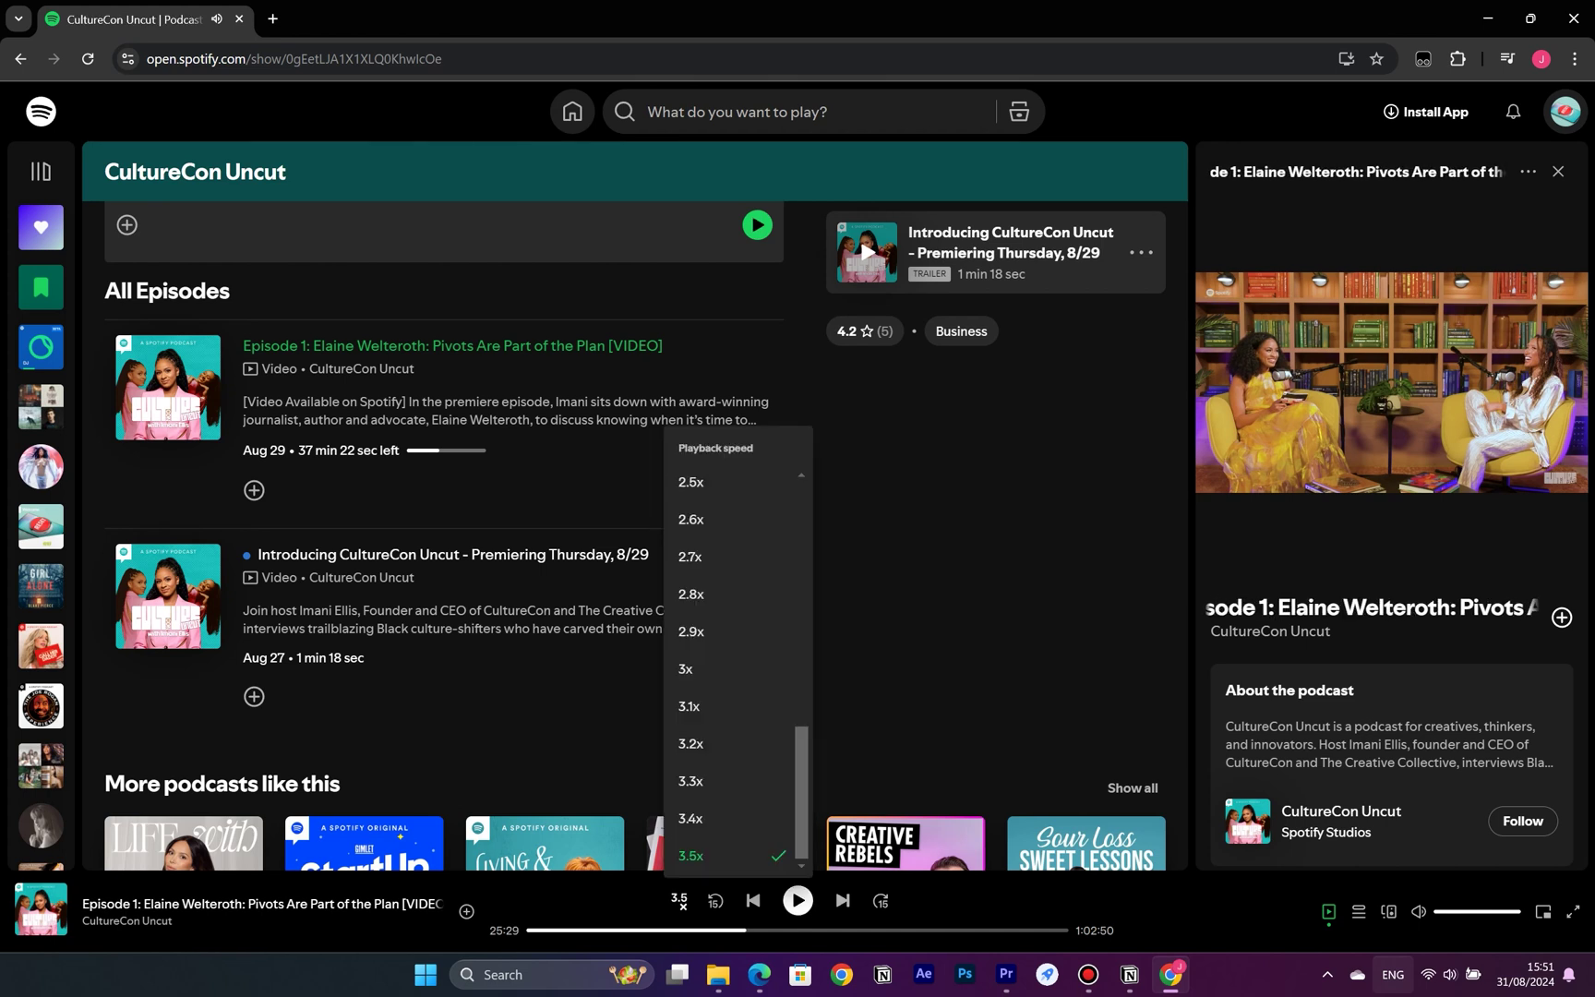
Examine the full range of playback speeds offered for the podcast episode
left_click(678, 900)
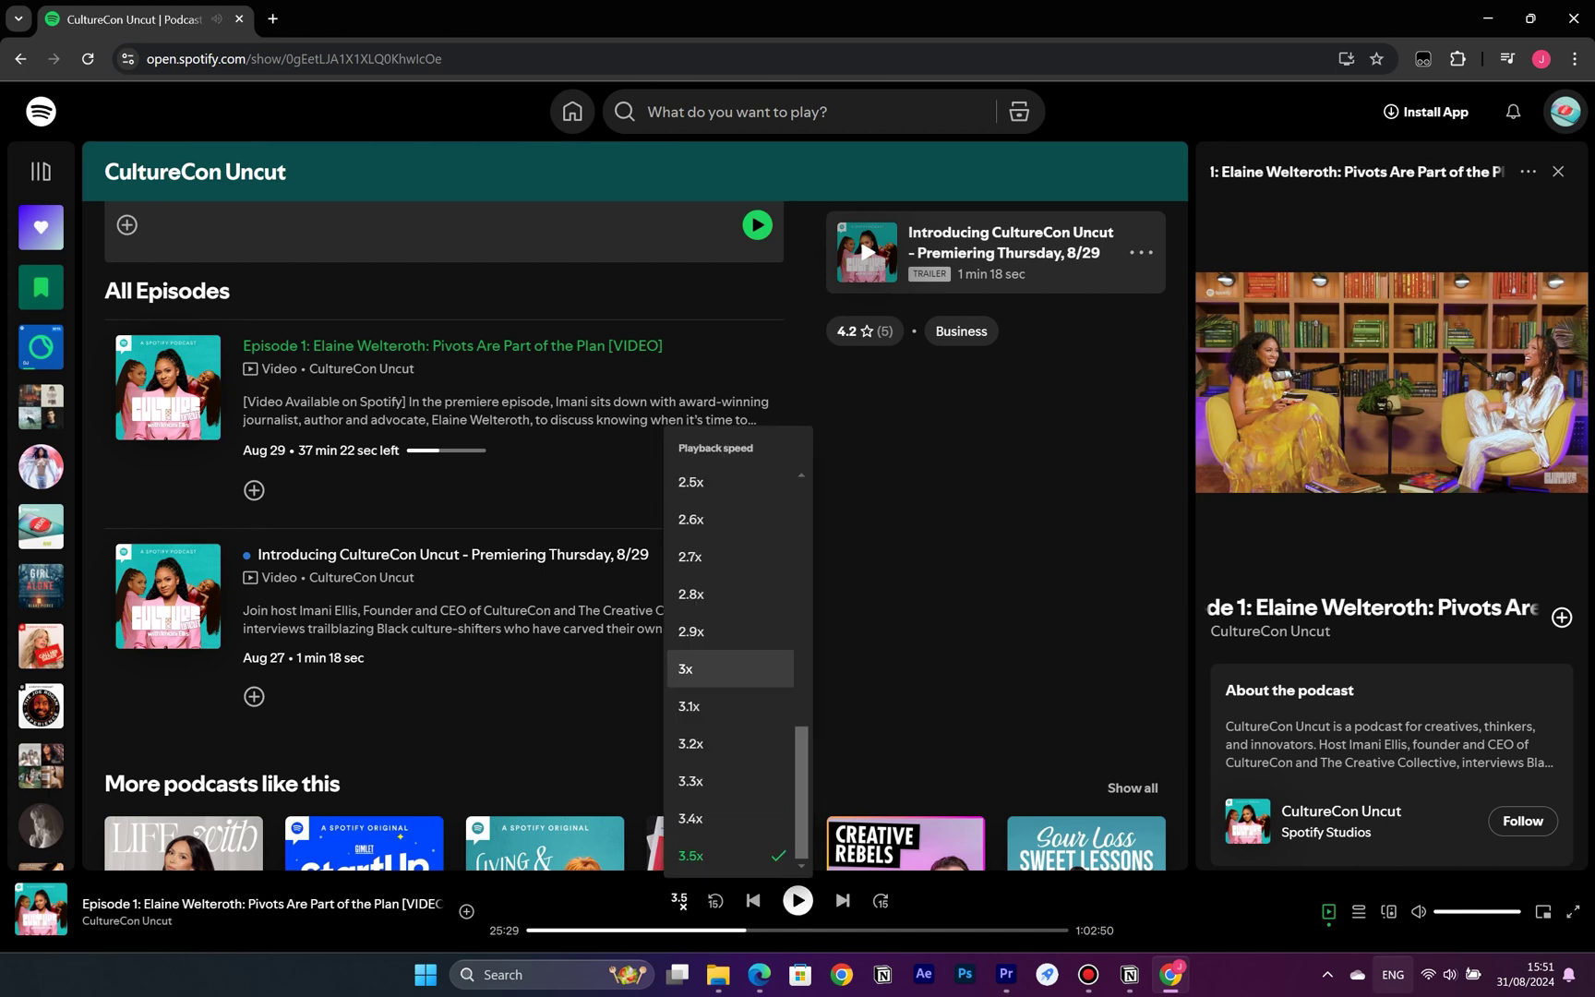
scroll(731, 678, "up", 8)
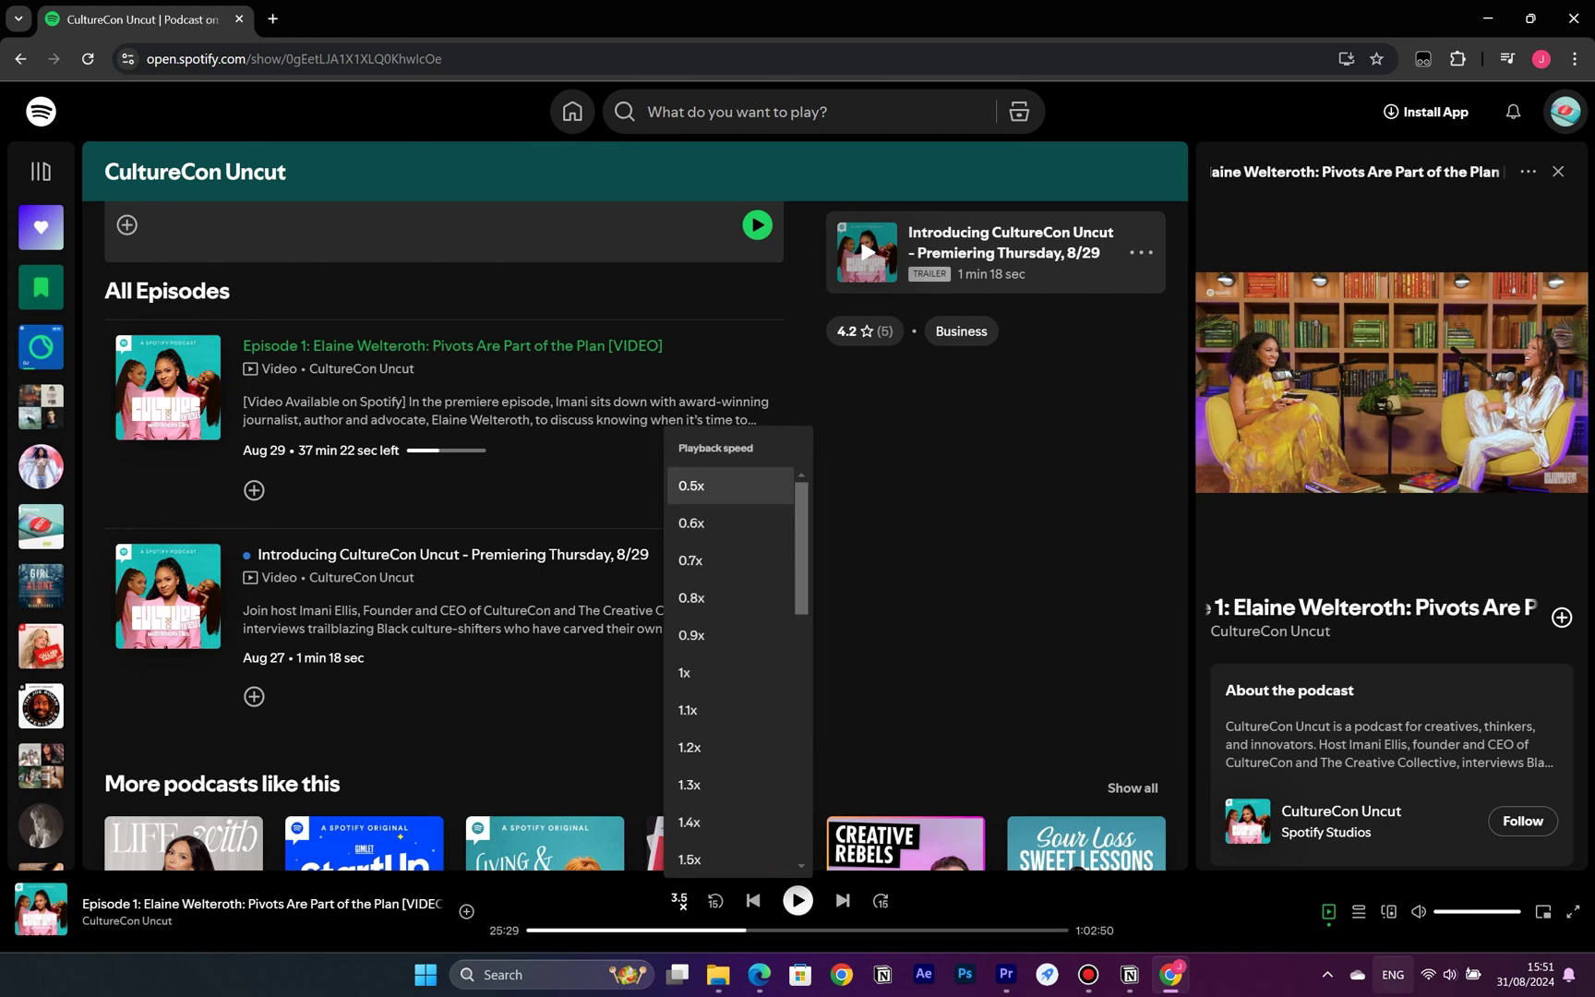
scroll(730, 570, "down", 1)
key("Down")
key("Down")
key("Down")
key("Down")
key("Down")
key("Down")
key("Down")
key("Down")
key("Down")
key("Down")
key("Down")
key("Down")
key("Down")
key("Down")
key("Down")
key("Down")
key("Down")
key("Down")
key("Down")
key("Down")
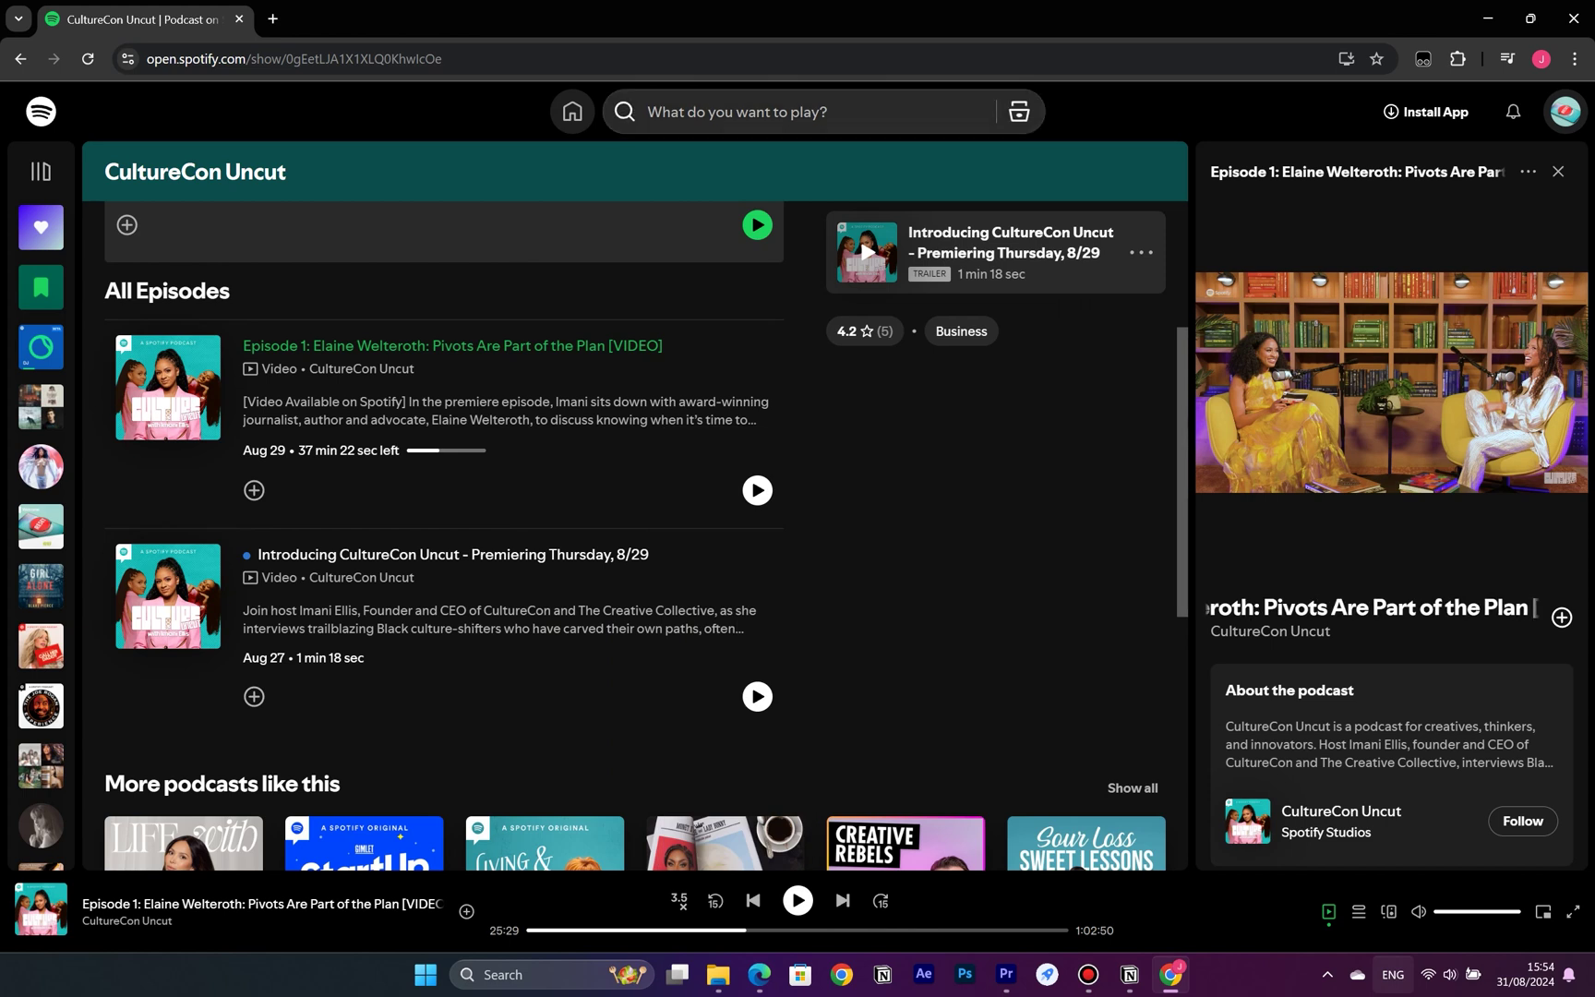
Open the audiobook This Is Why We Lied: A Will Trent Thriller and choose the 3.5x playback speed
left_click(1019, 112)
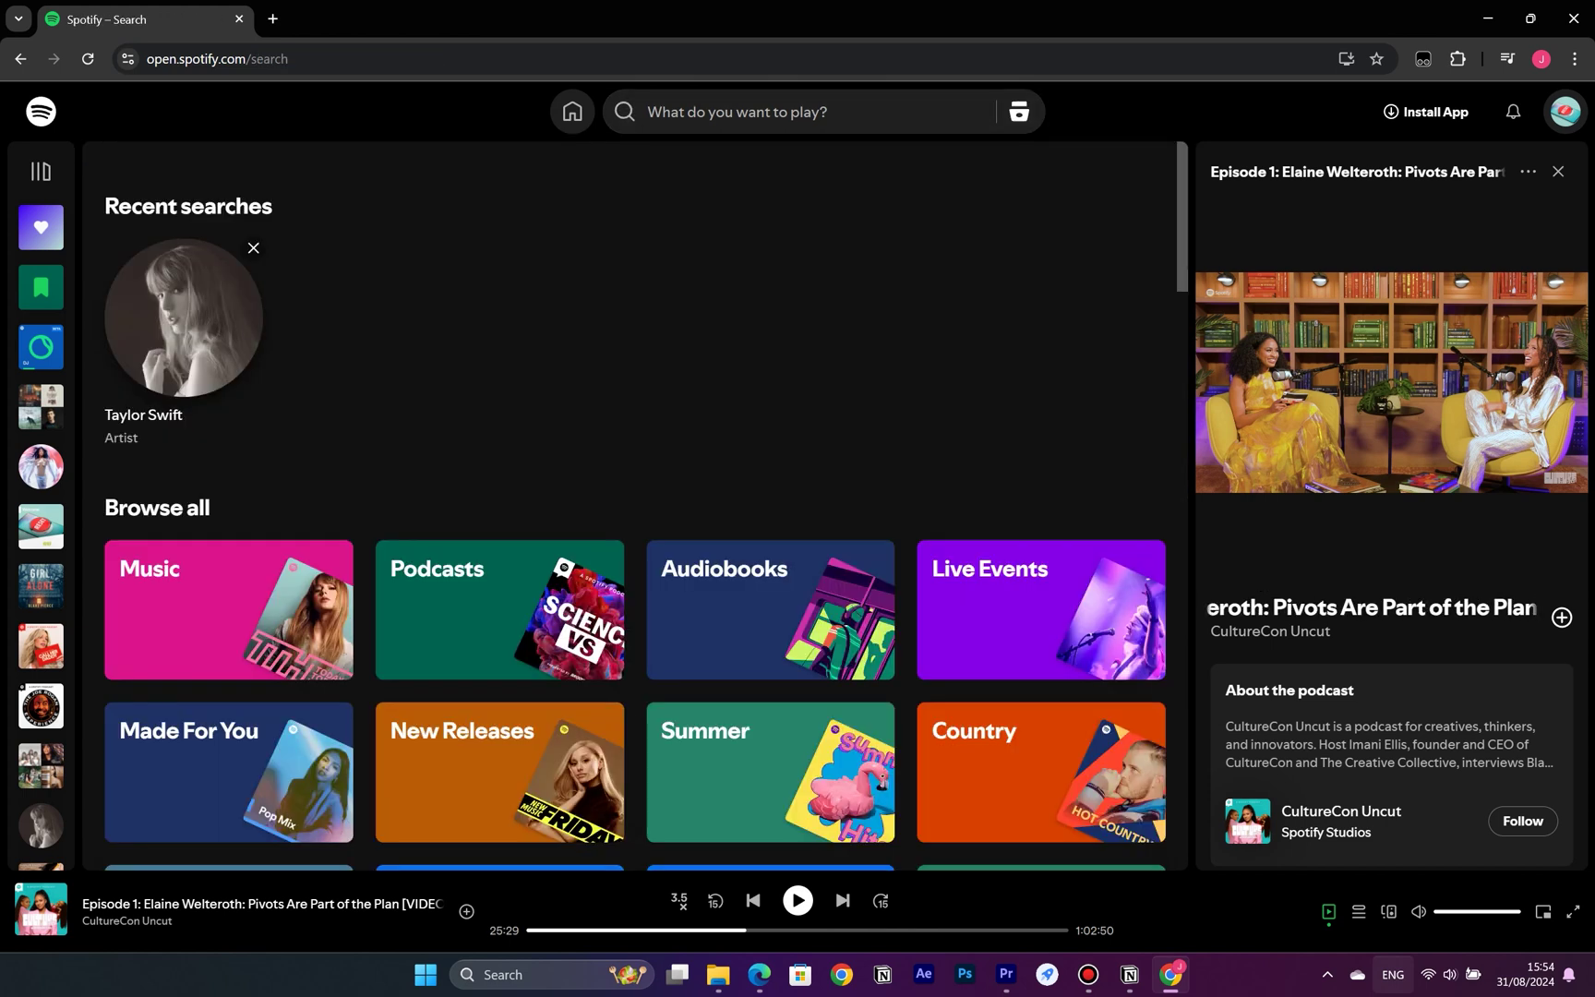
left_click(770, 609)
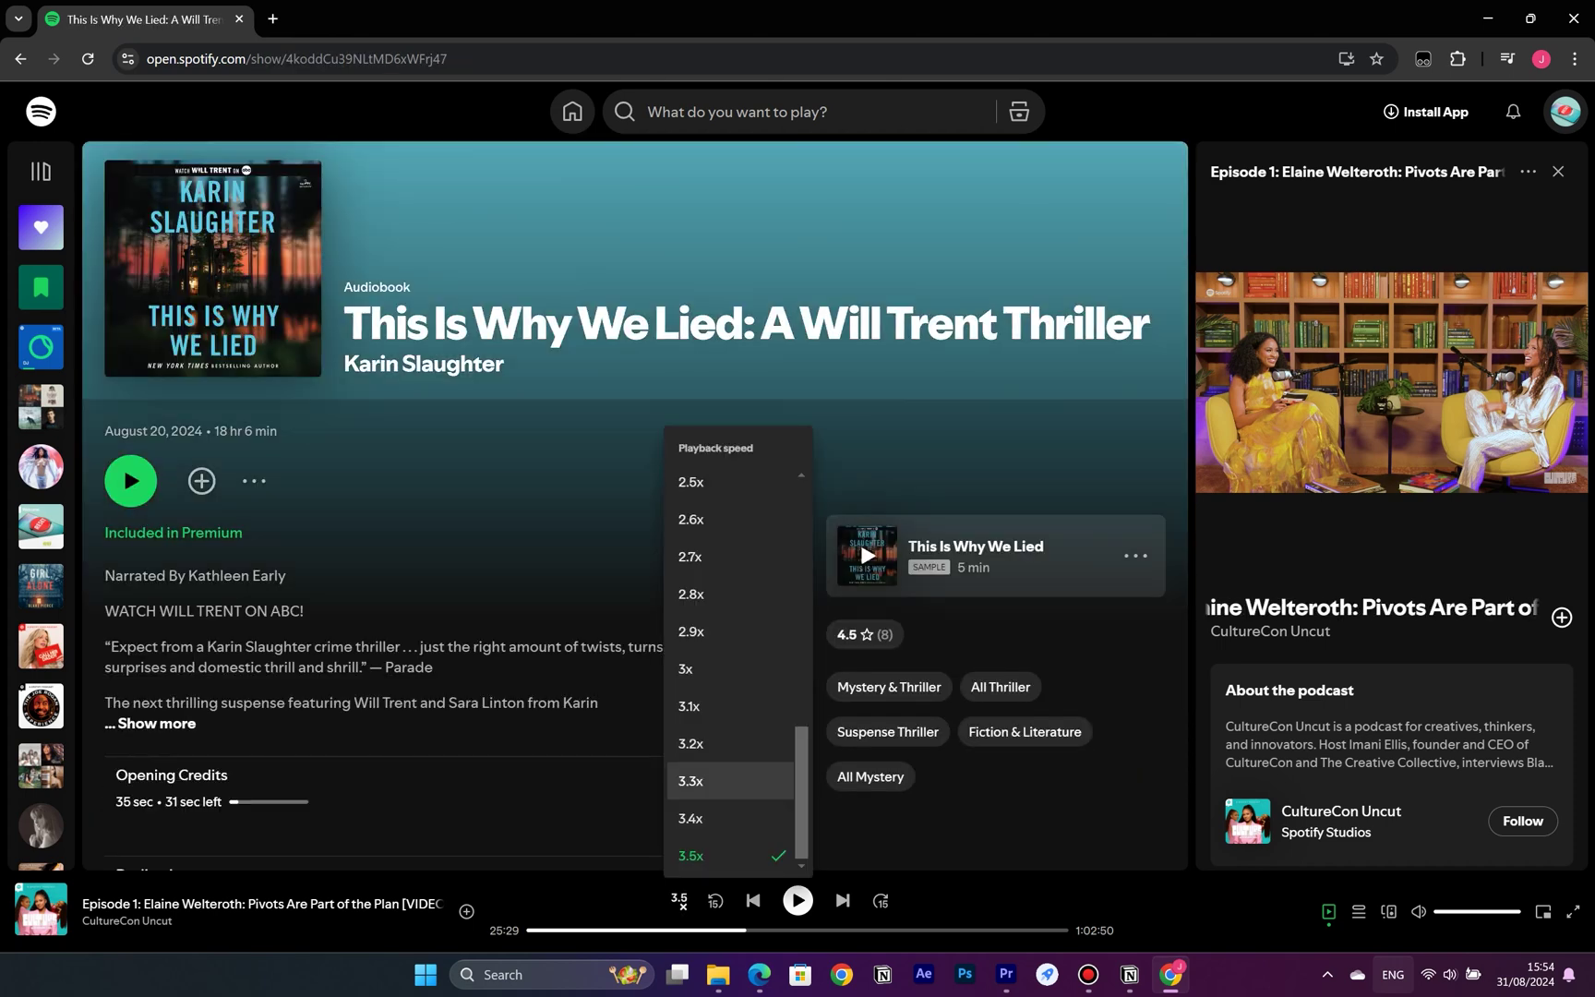
scroll(729, 743, "up", 8)
scroll(729, 781, "down", 8)
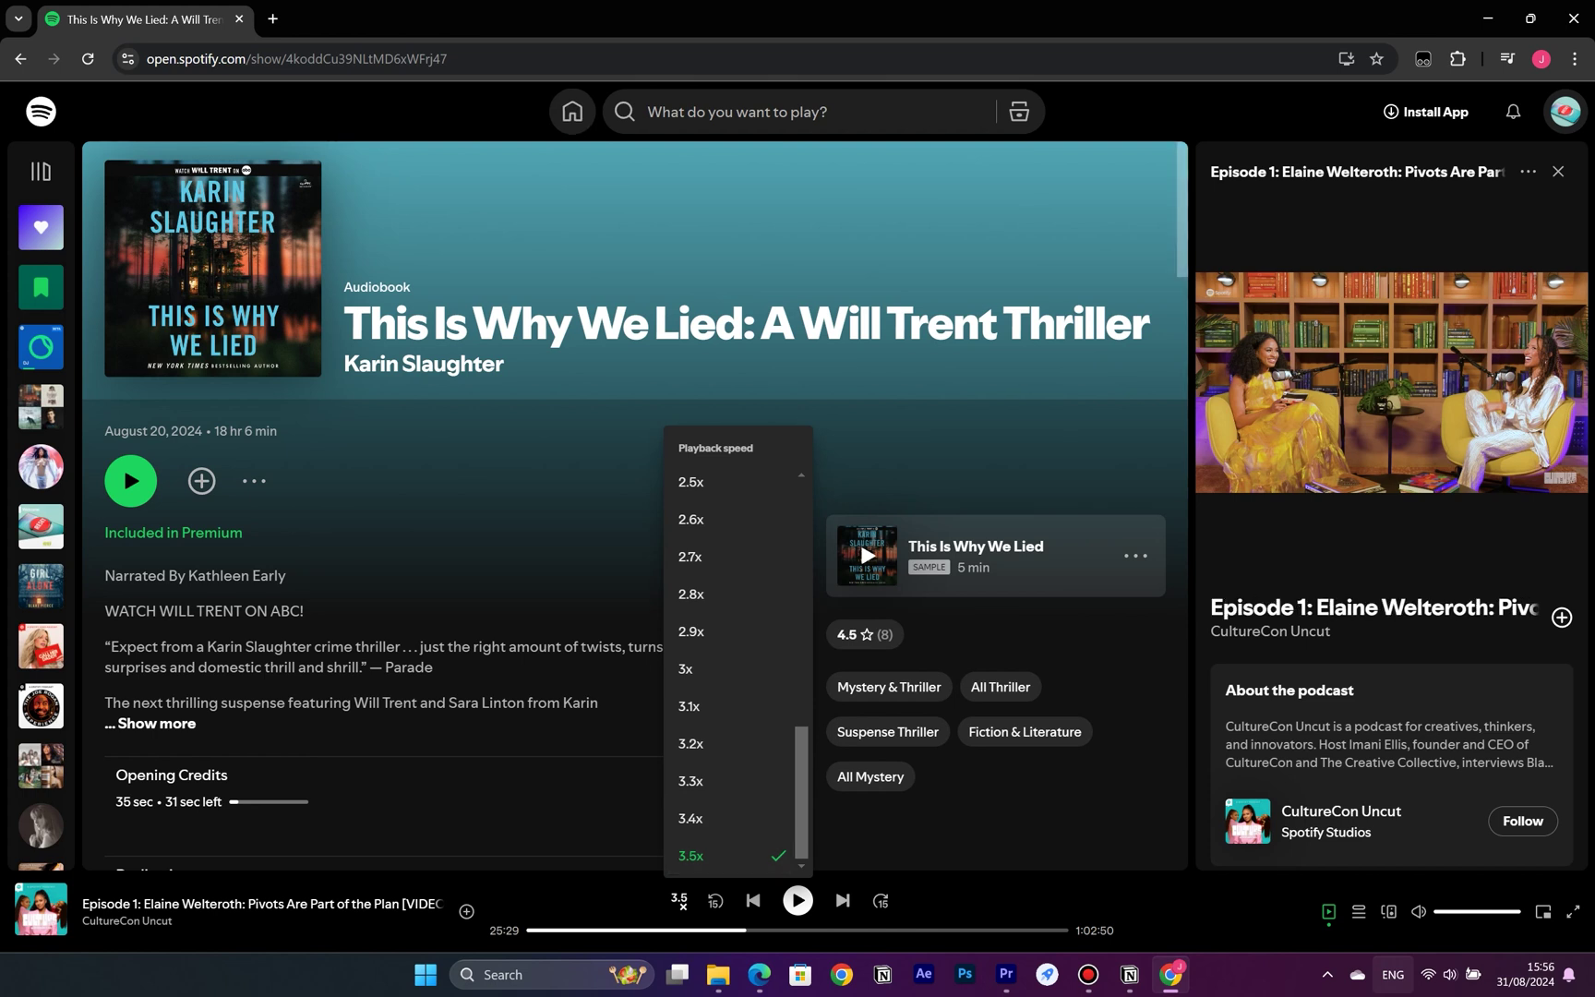
left_click(729, 855)
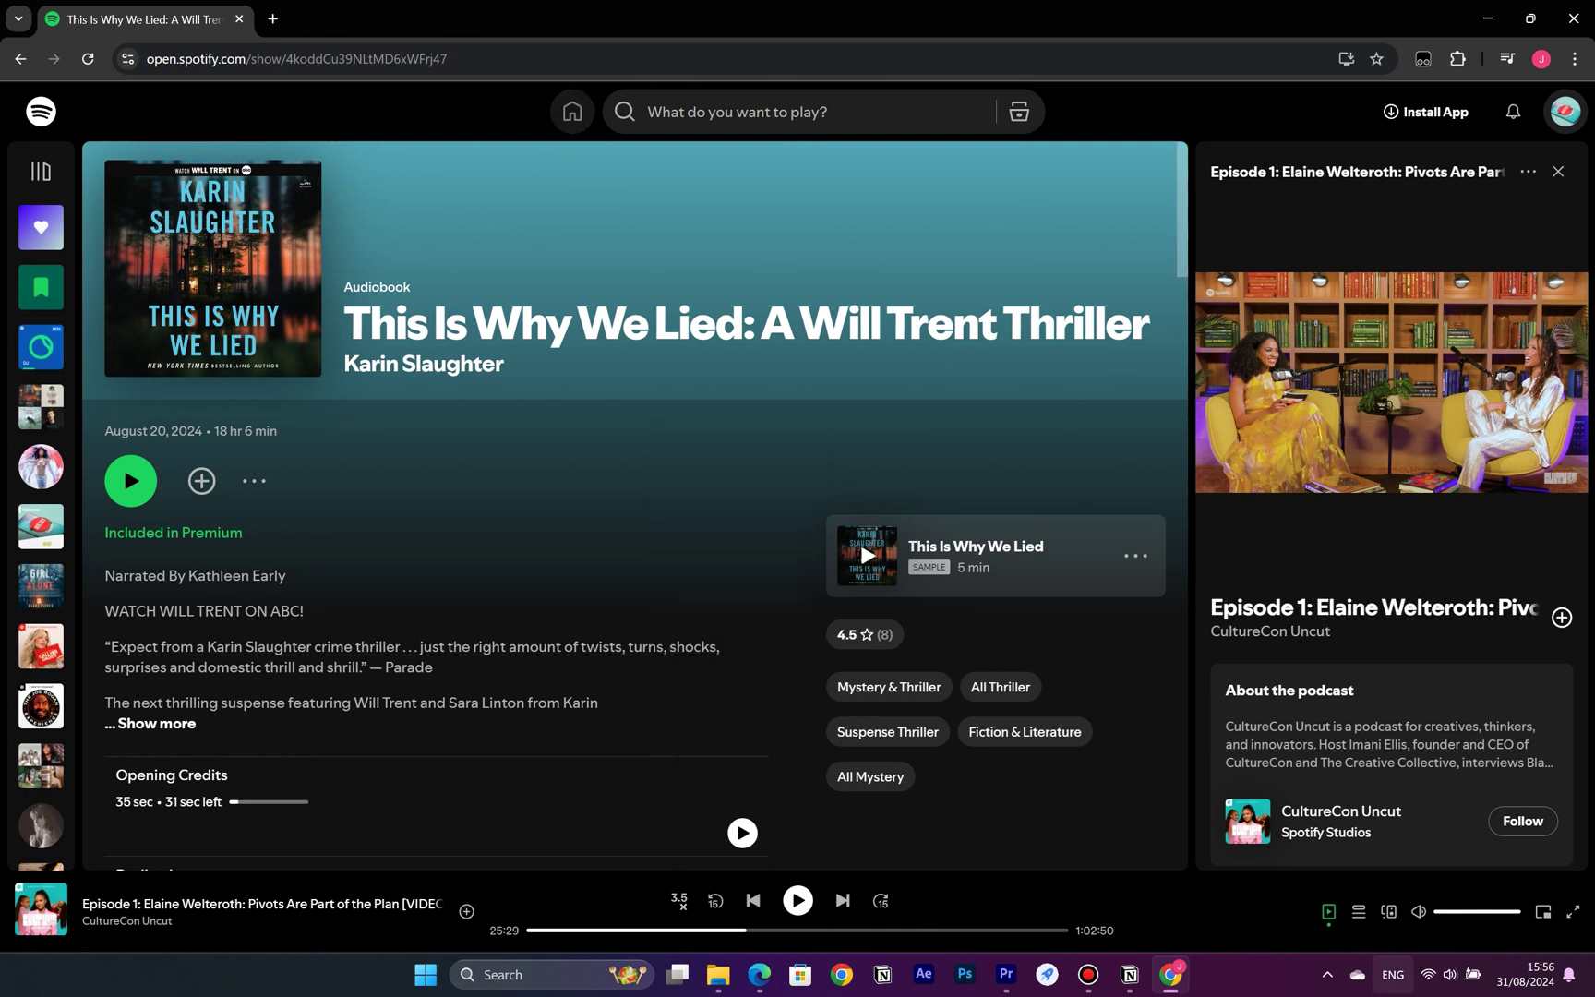
Open the Daily Mix 1 playlist from the home page, play the song Hotline Bling and pause it
left_click(572, 111)
left_click(175, 480)
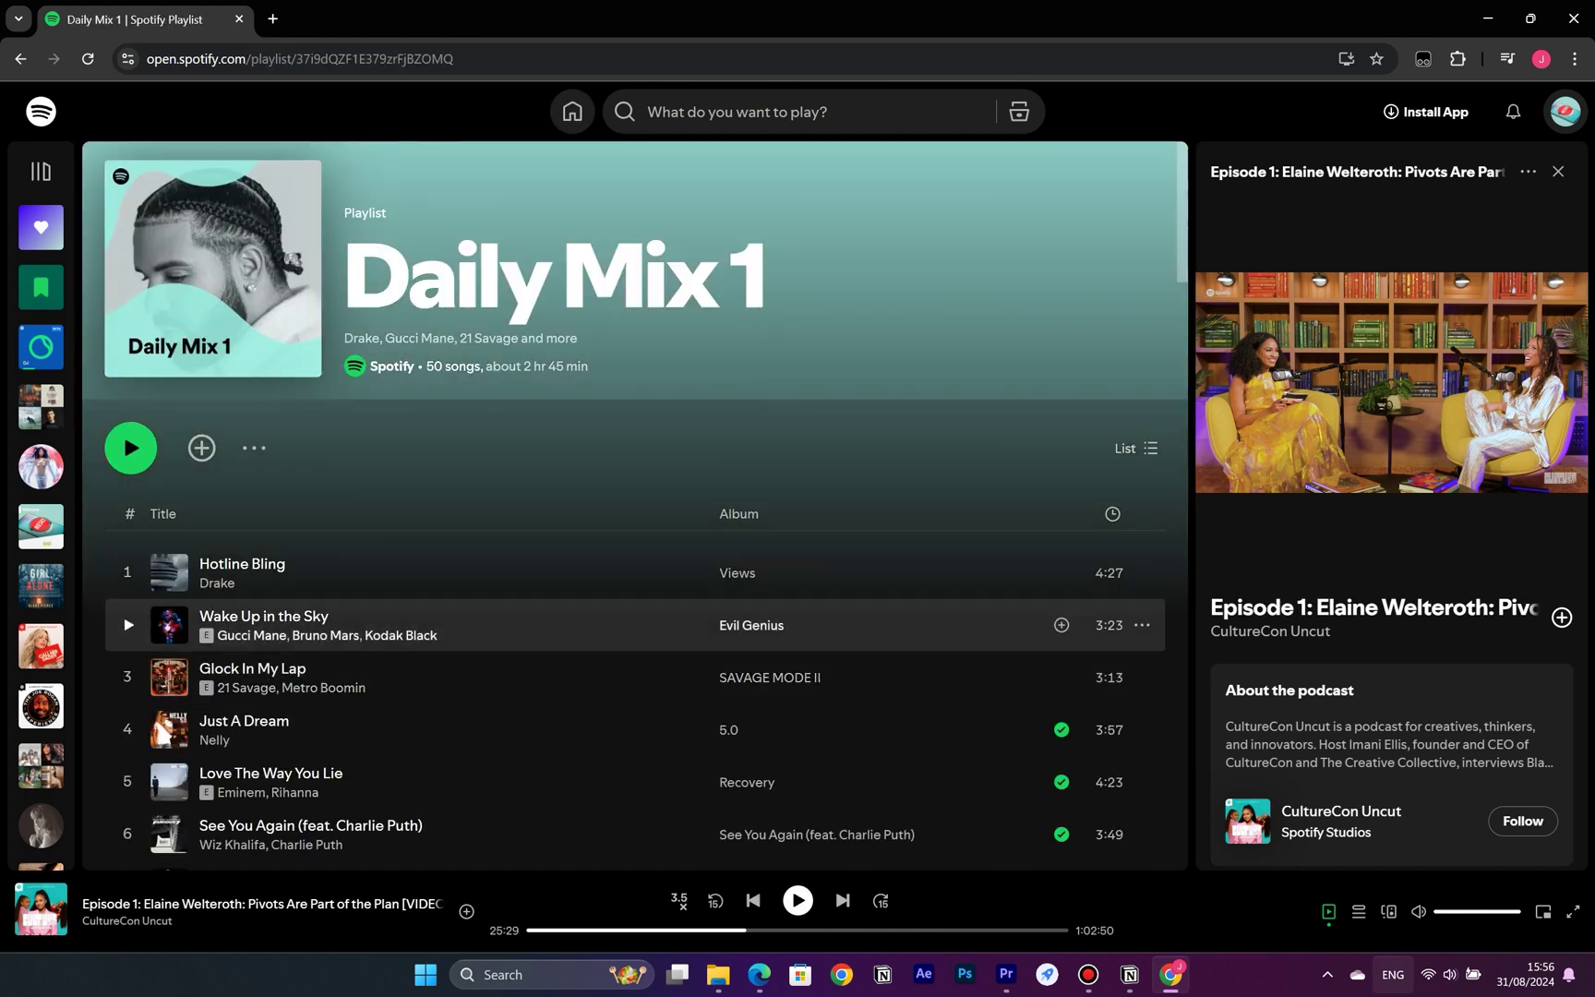
left_click(369, 573)
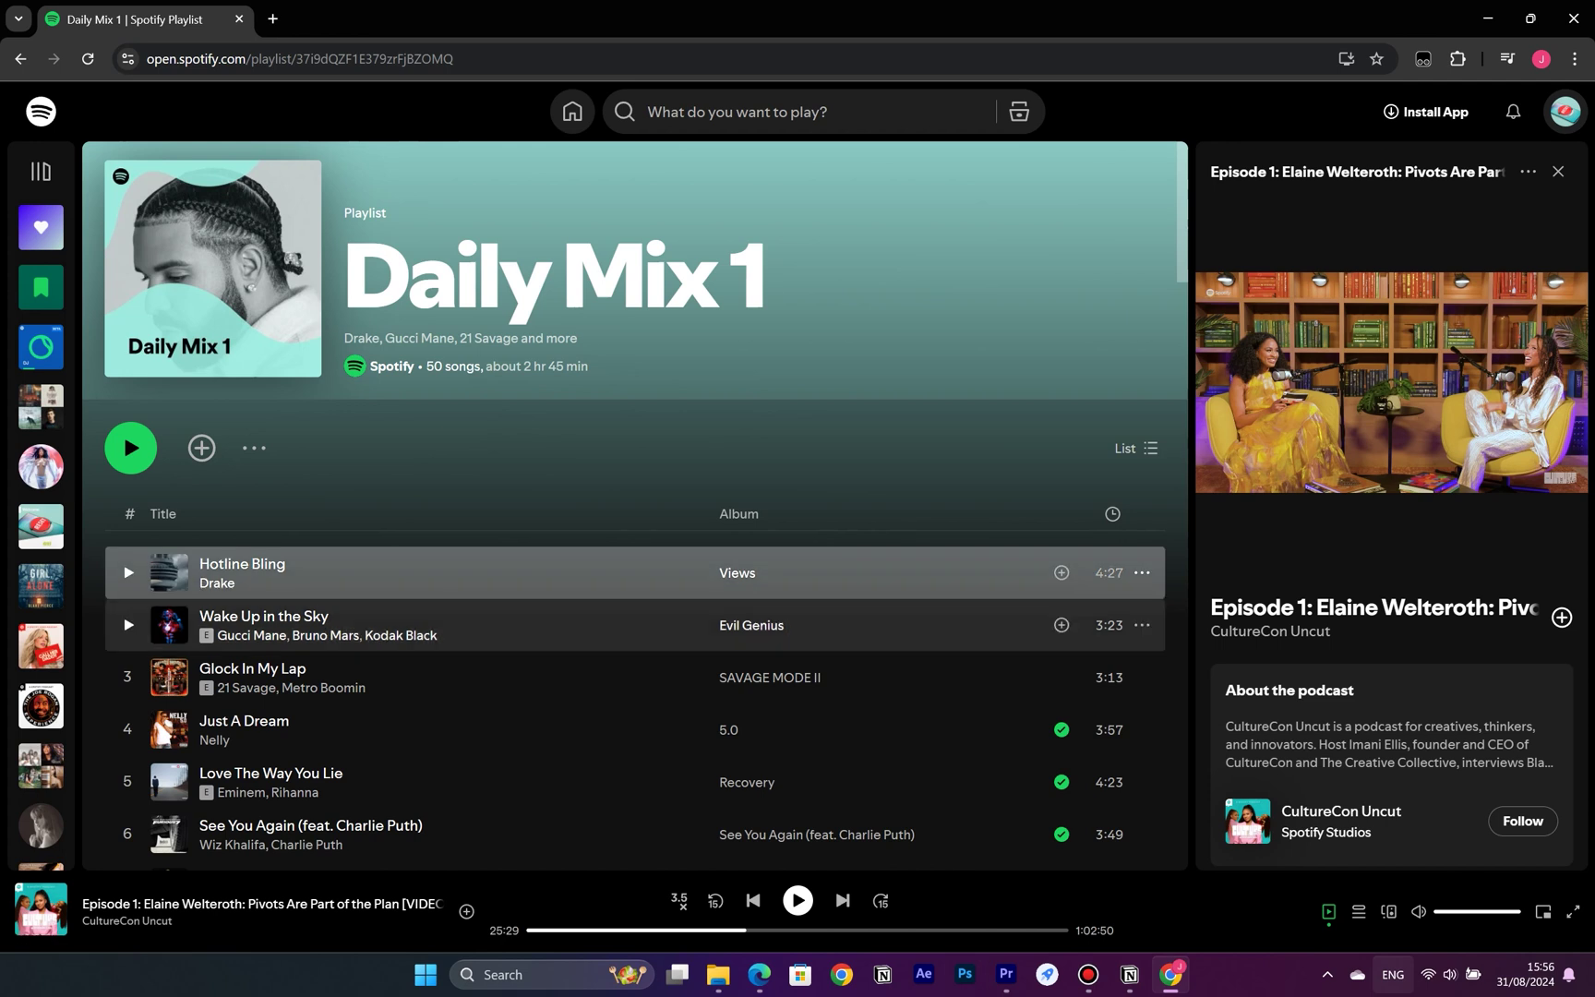
key("Return")
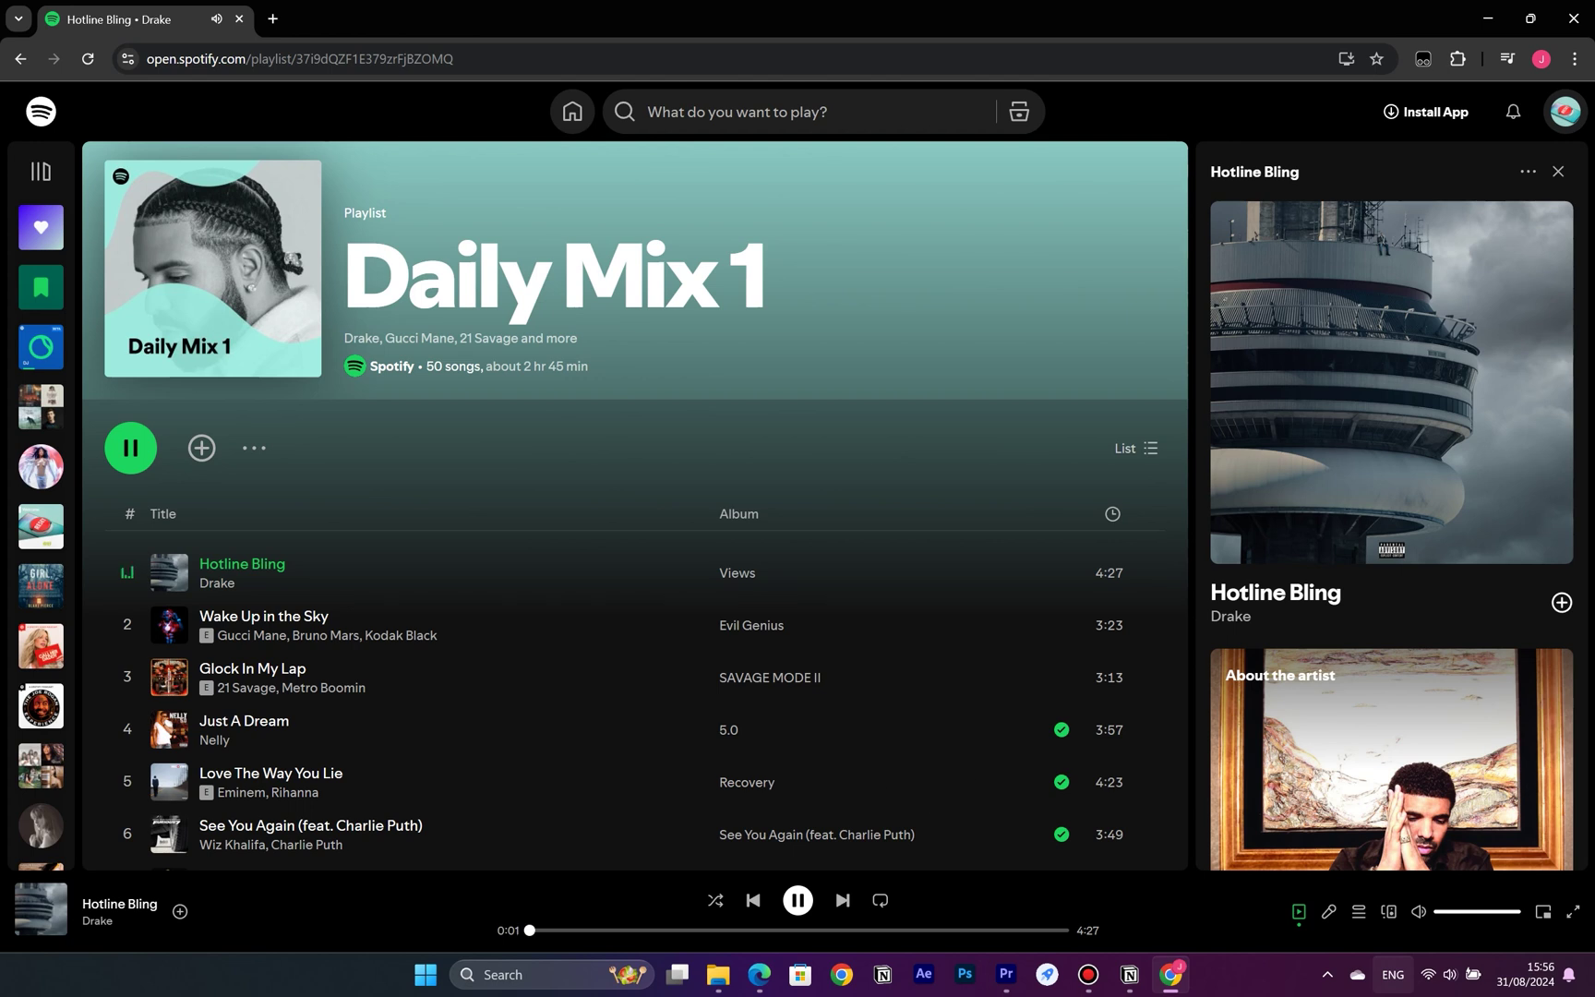
key("space")
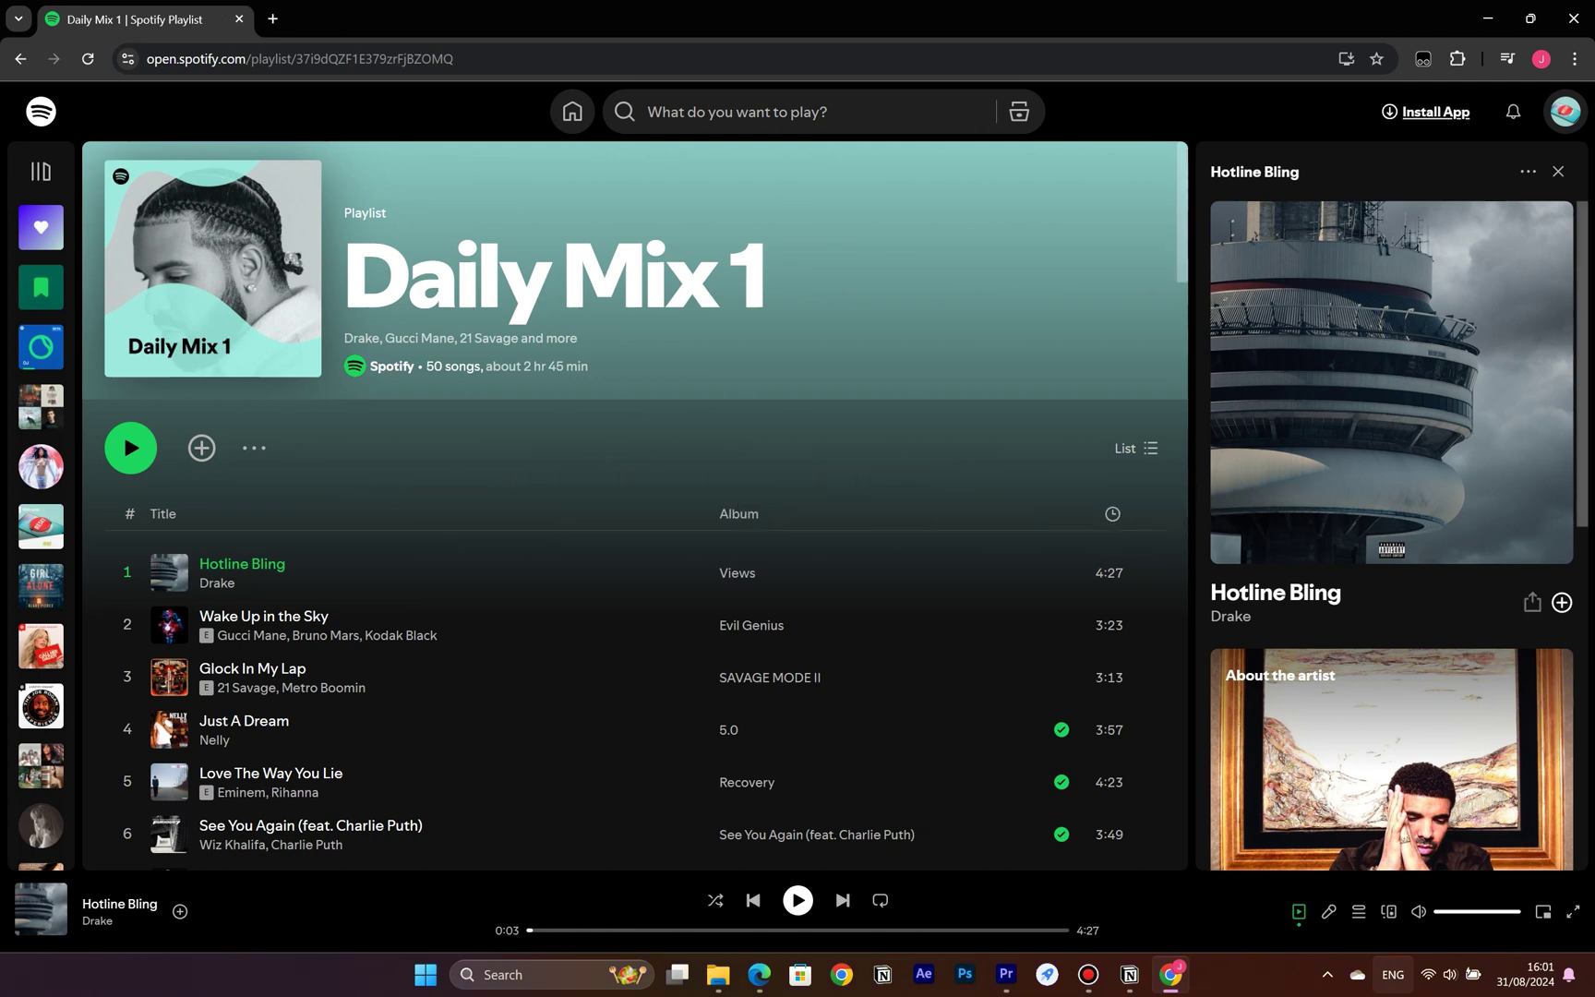
Open the Chrome Web Store from the browser's extension management page
left_click(1456, 58)
scroll(1320, 388, "down", 1)
left_click(1278, 553)
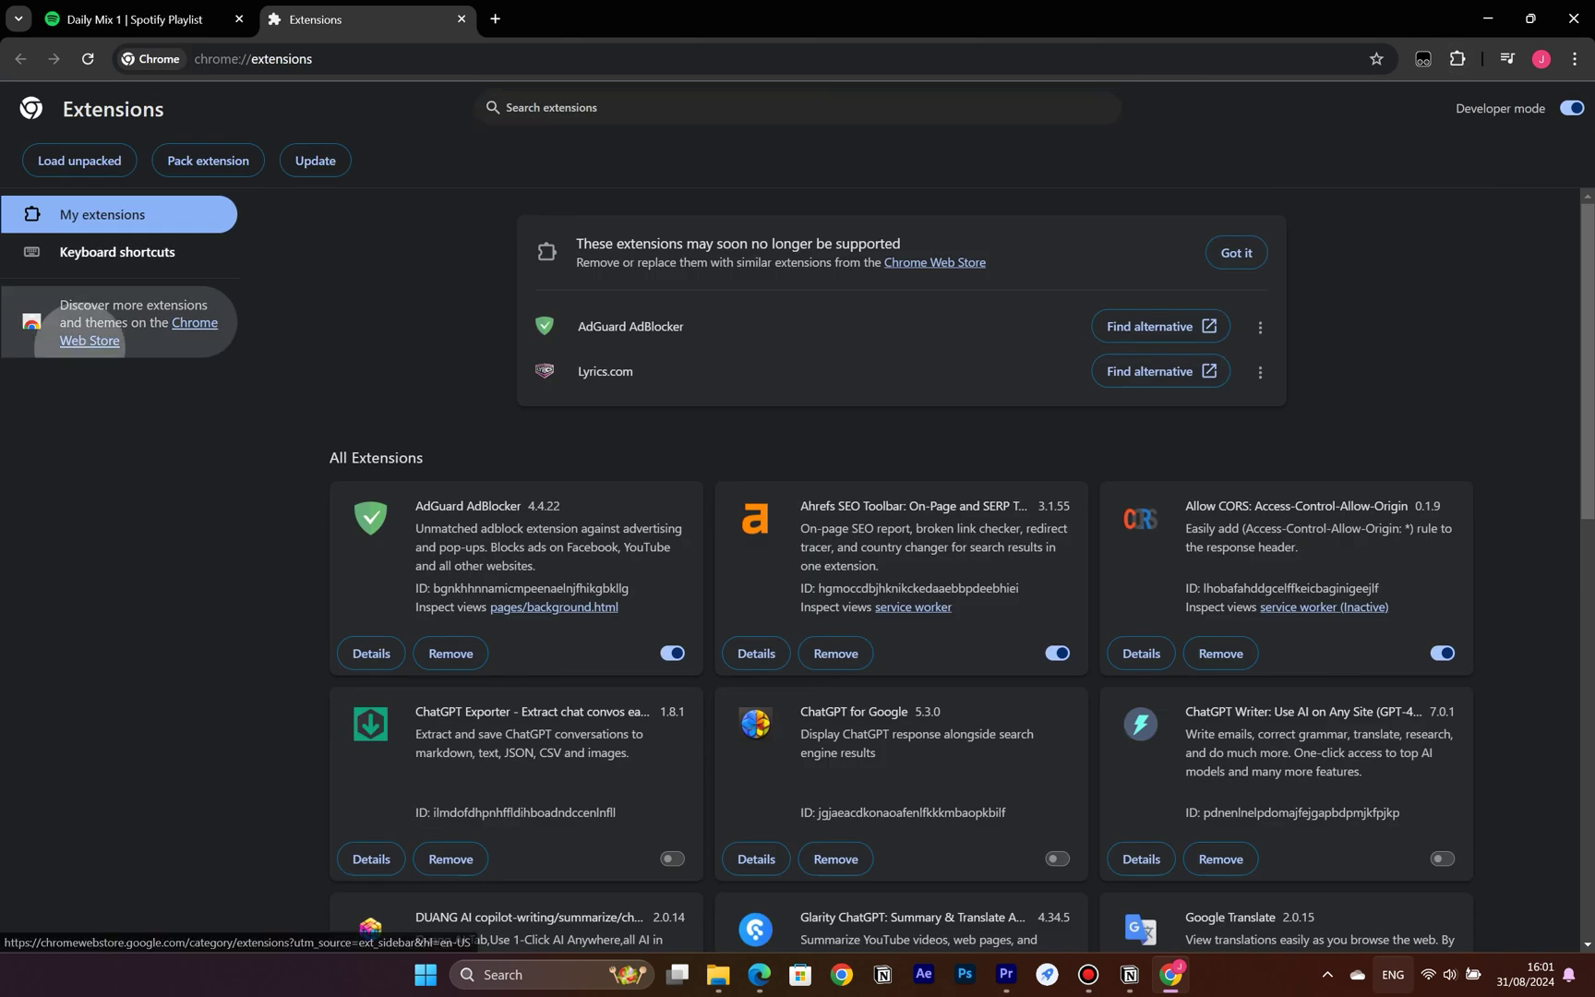
left_click(90, 340)
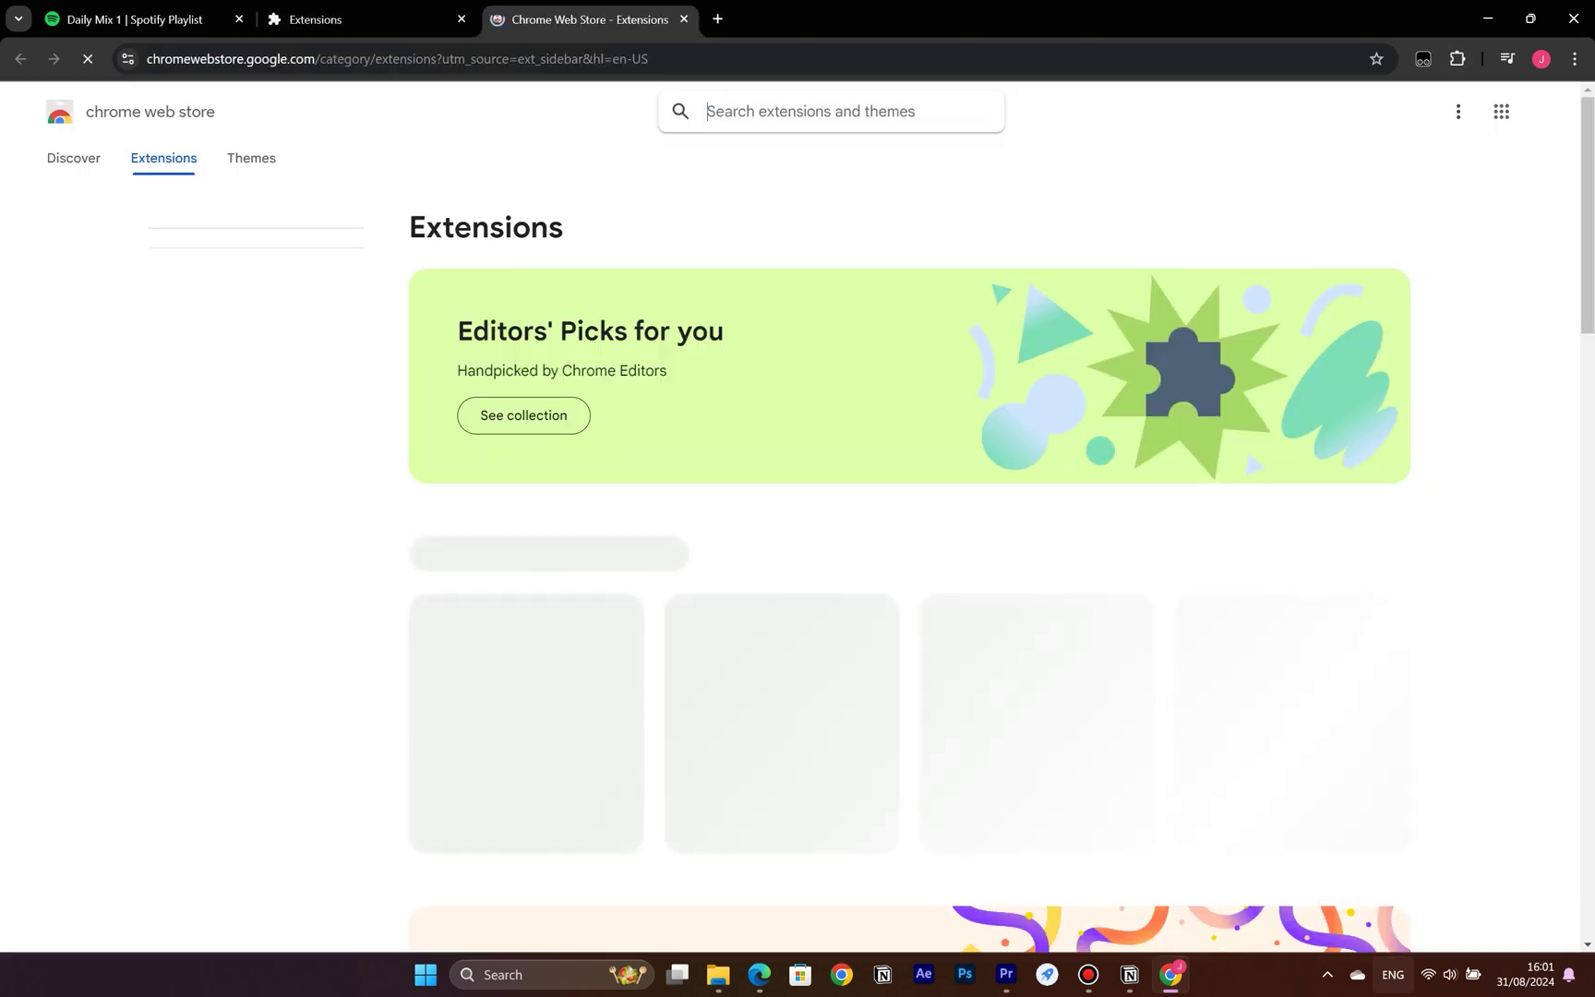
Search the store for "spotify playback sp" and open the Spotify Playback Speed extension page
type("sp")
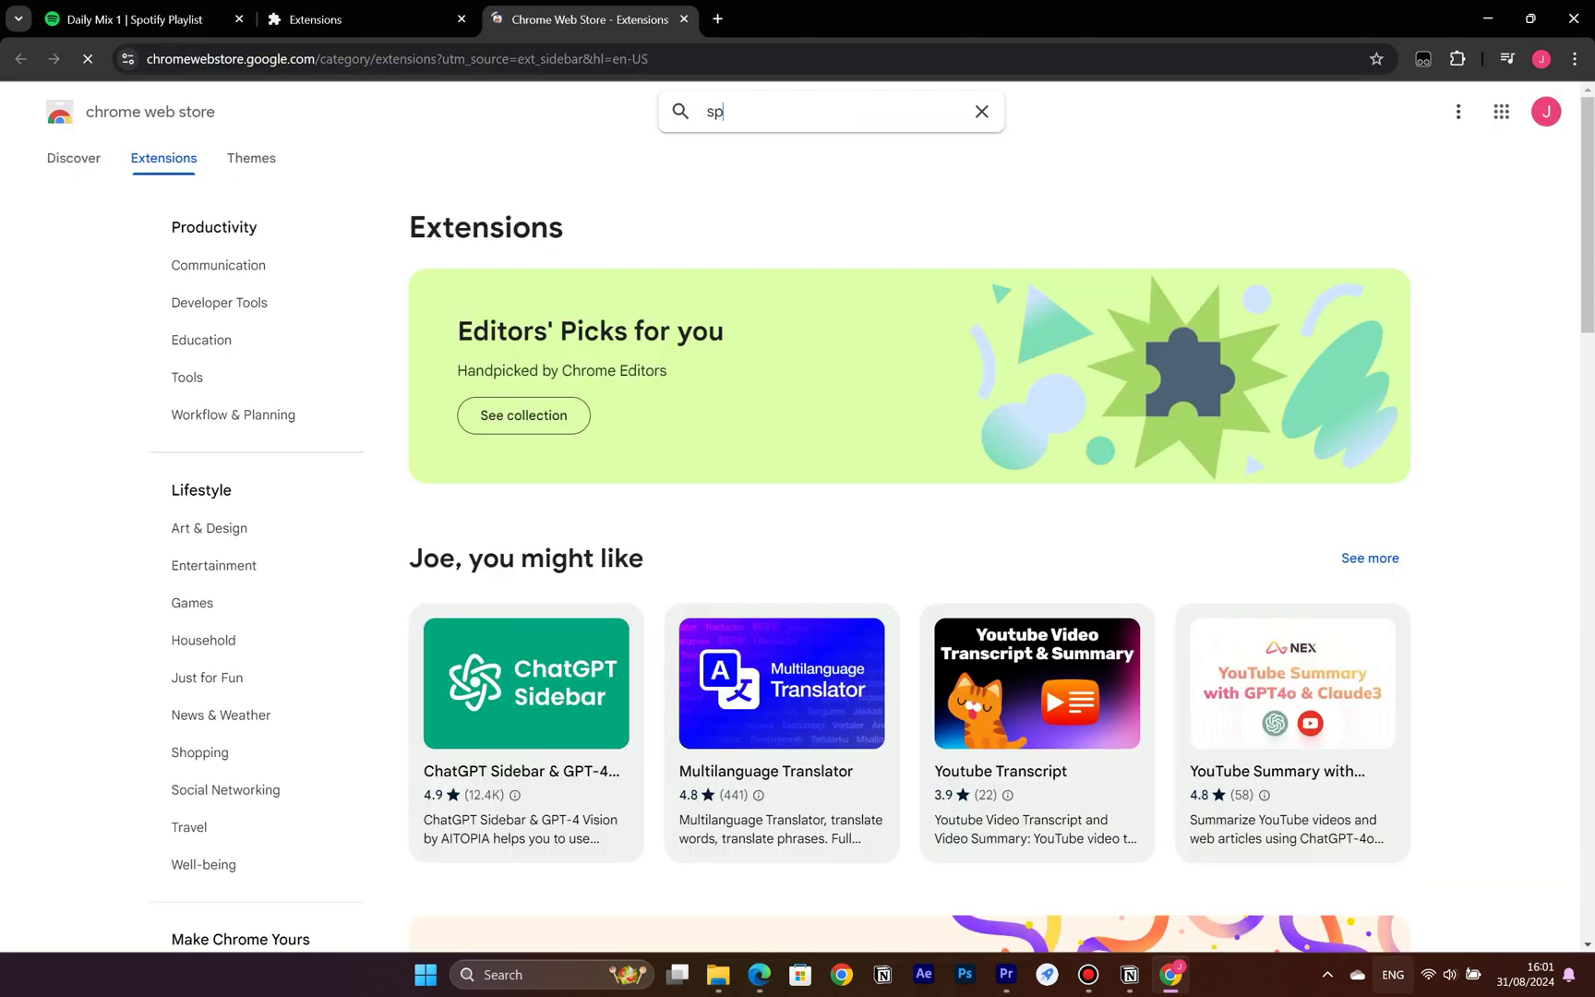
type("otify pla")
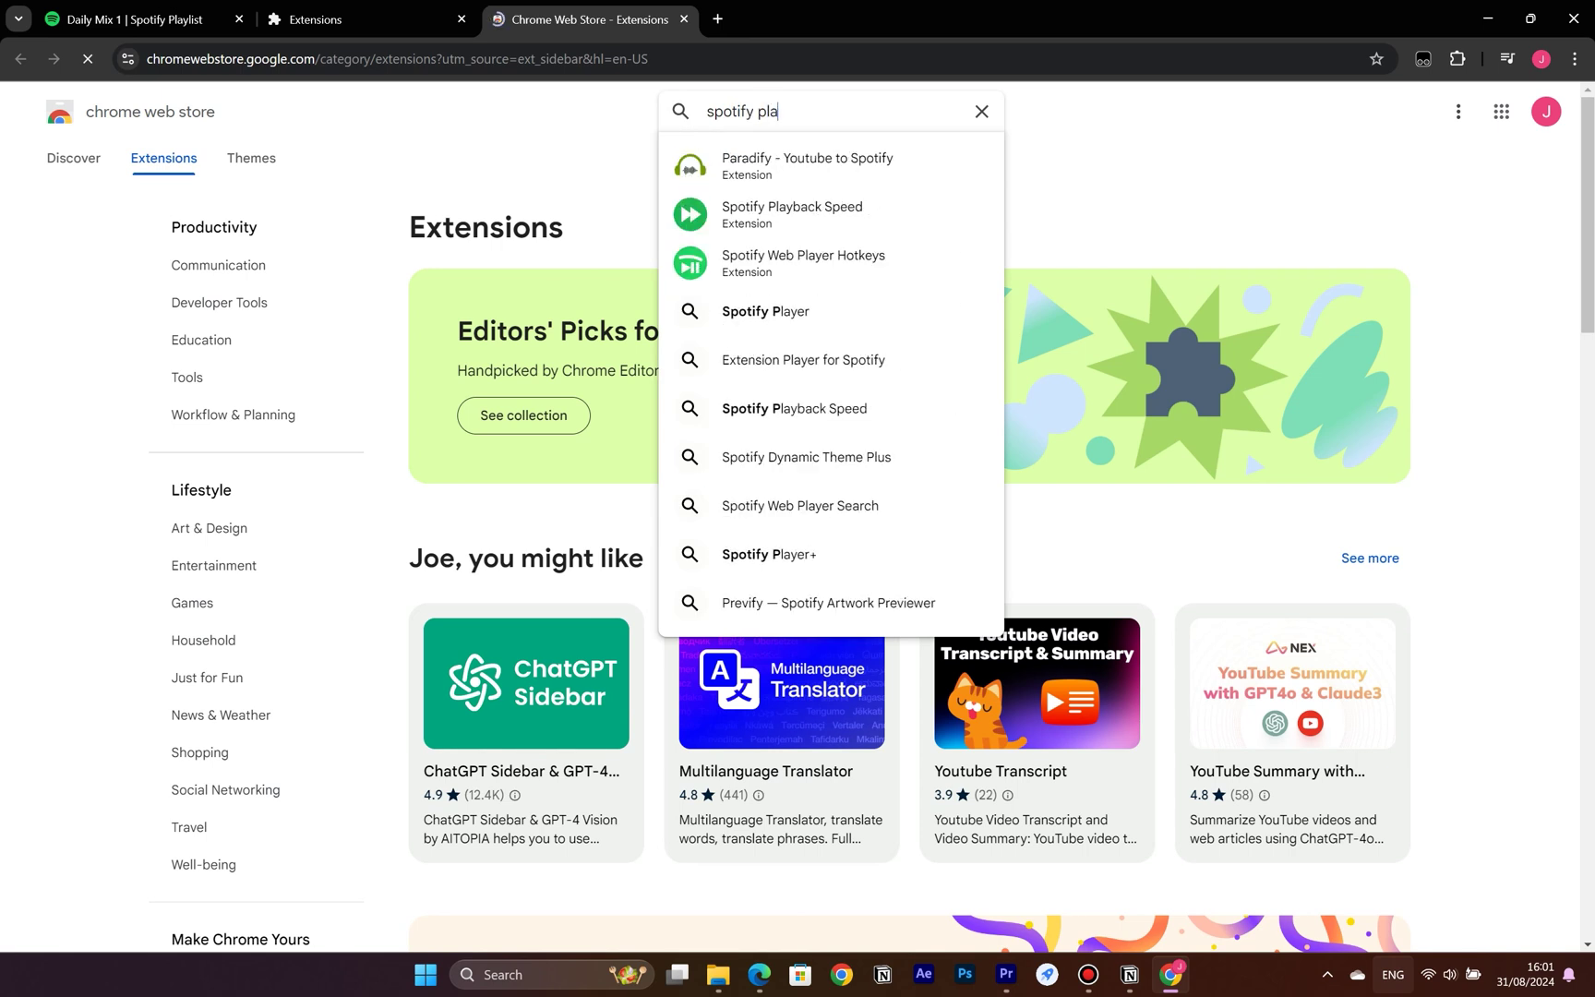
type("yback sp")
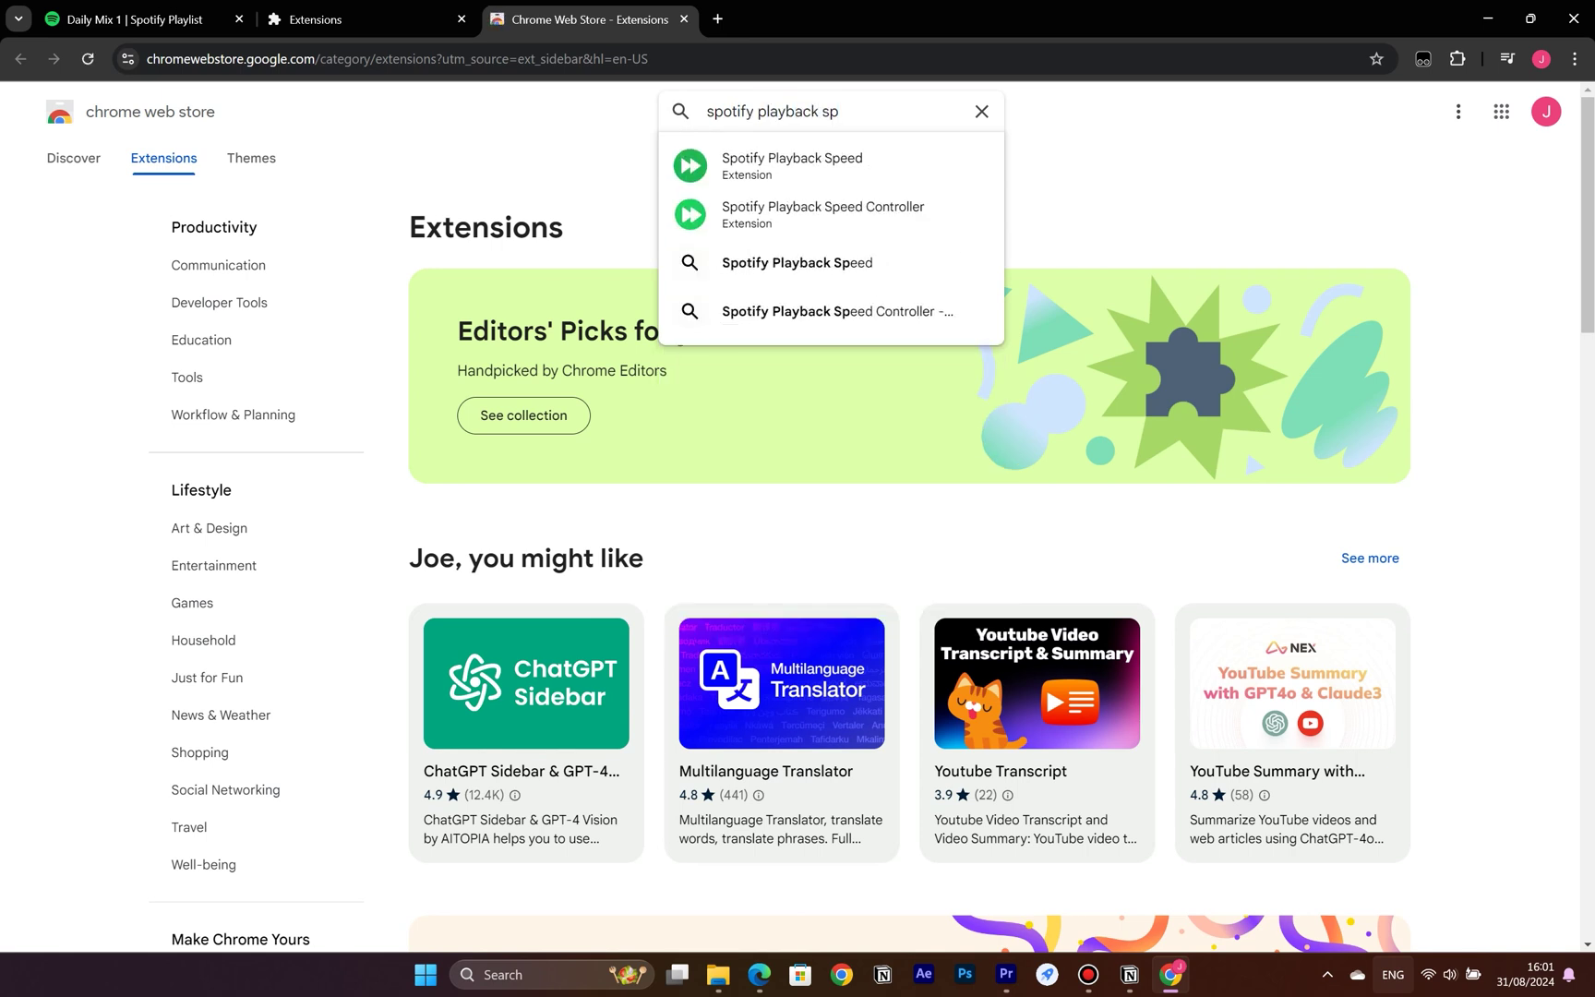
key("Down")
key("Return")
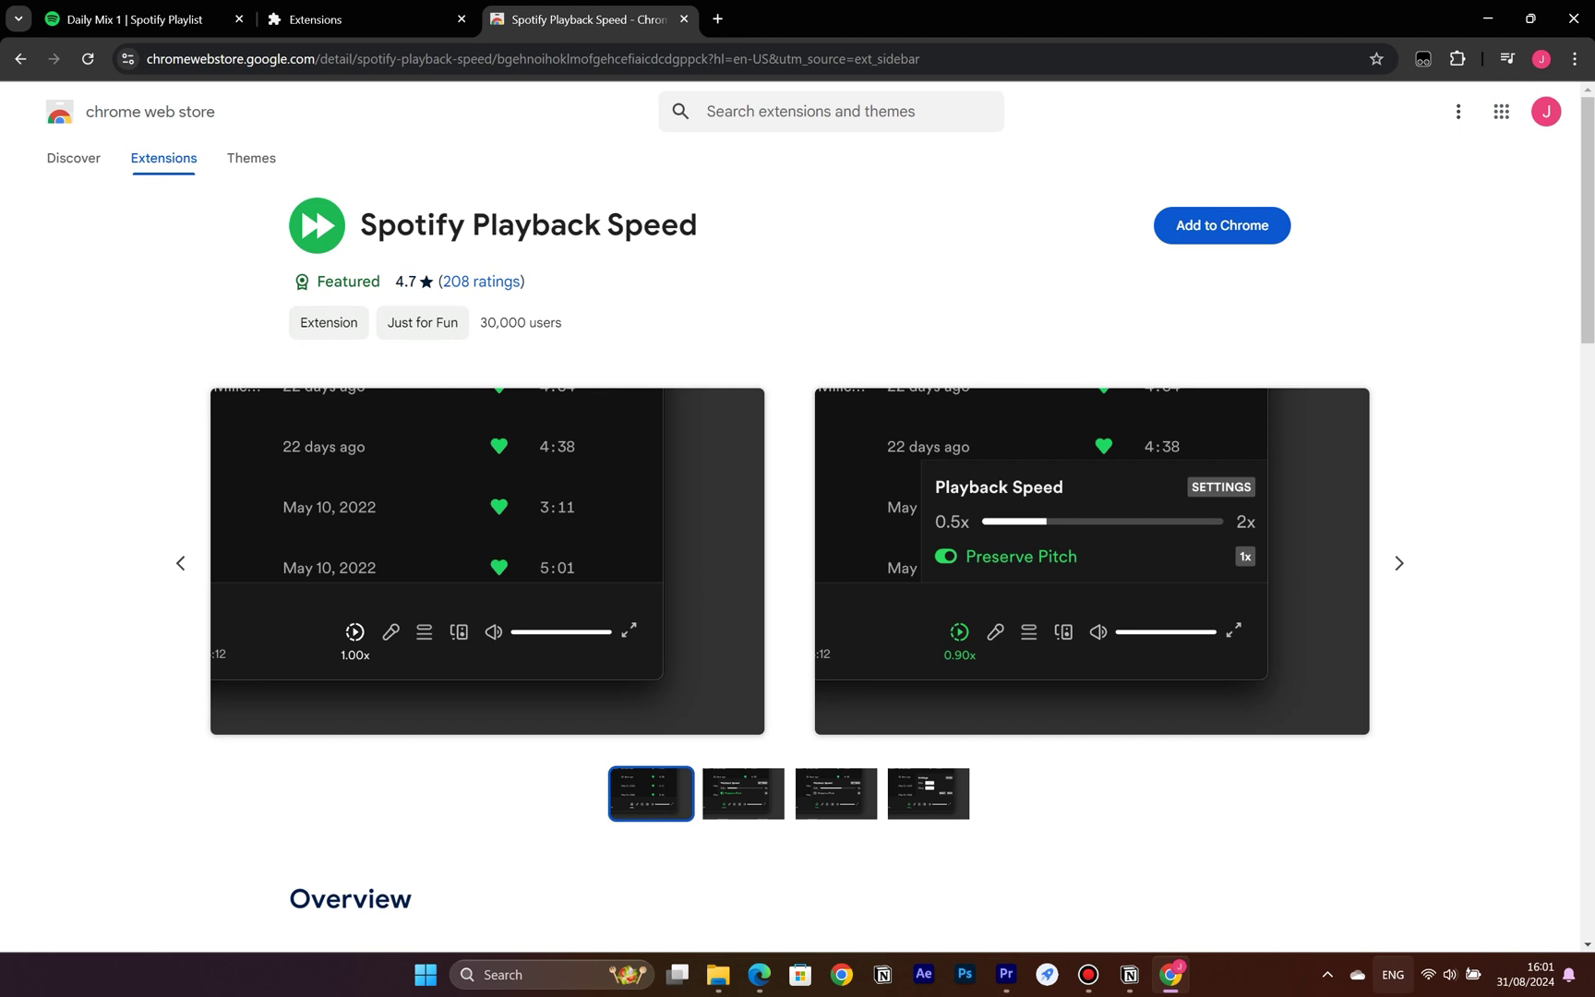
Add the Spotify Playback Speed extension to Chrome and reload the Daily Mix 1 page in Spotify
left_click(1222, 225)
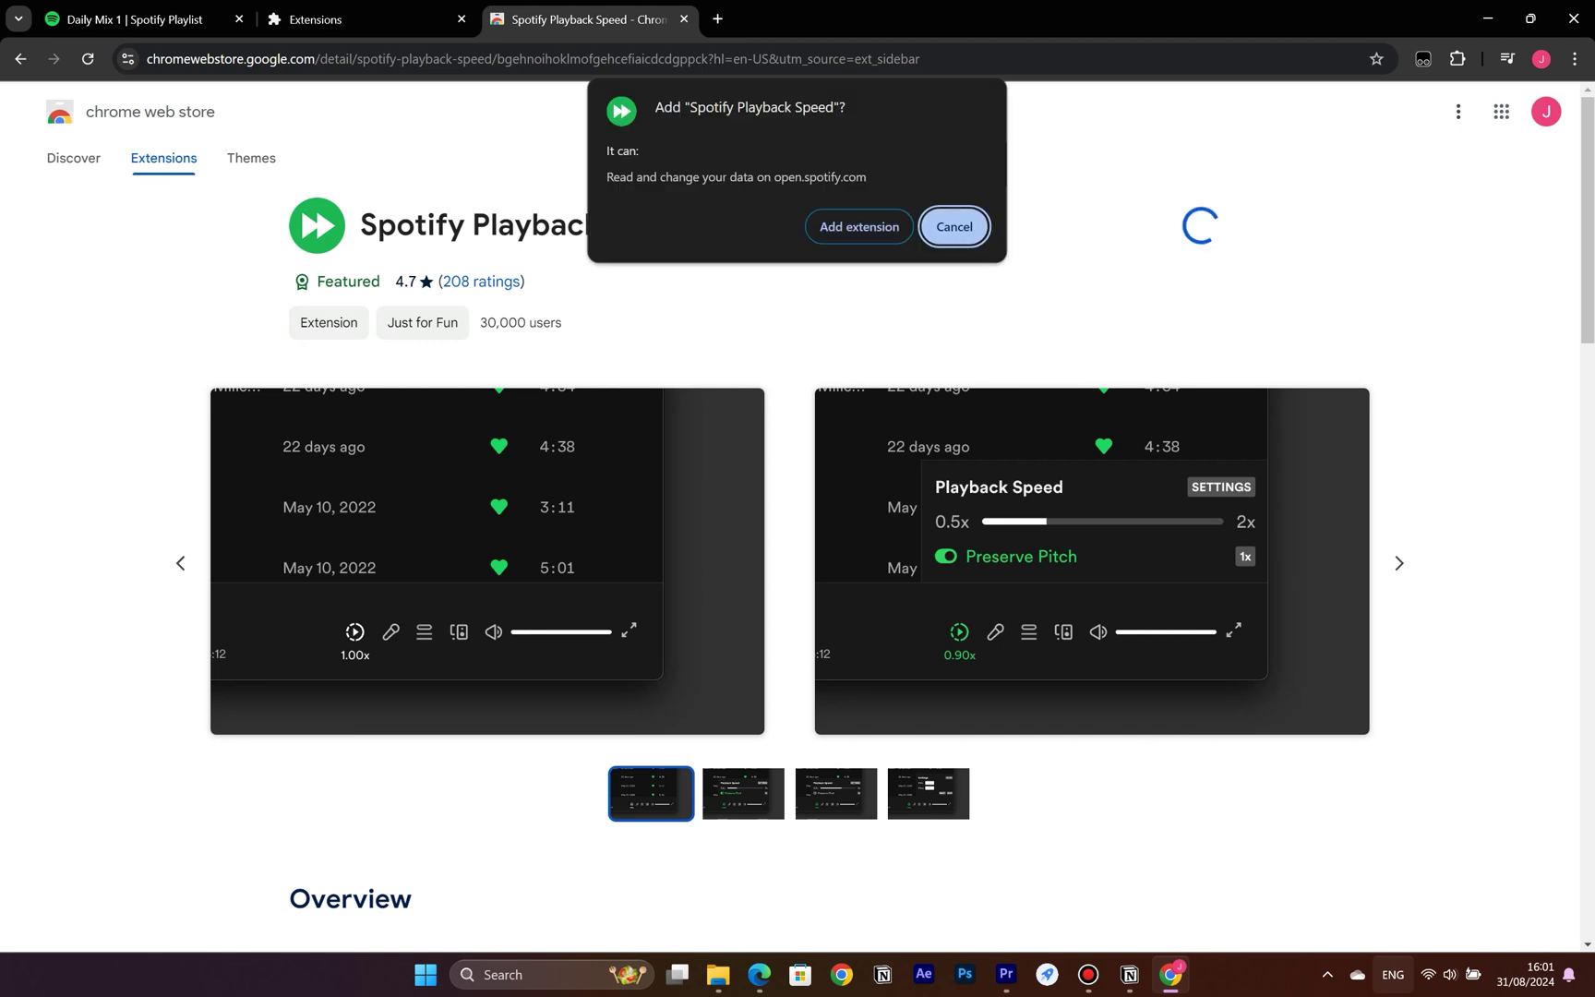
left_click(857, 226)
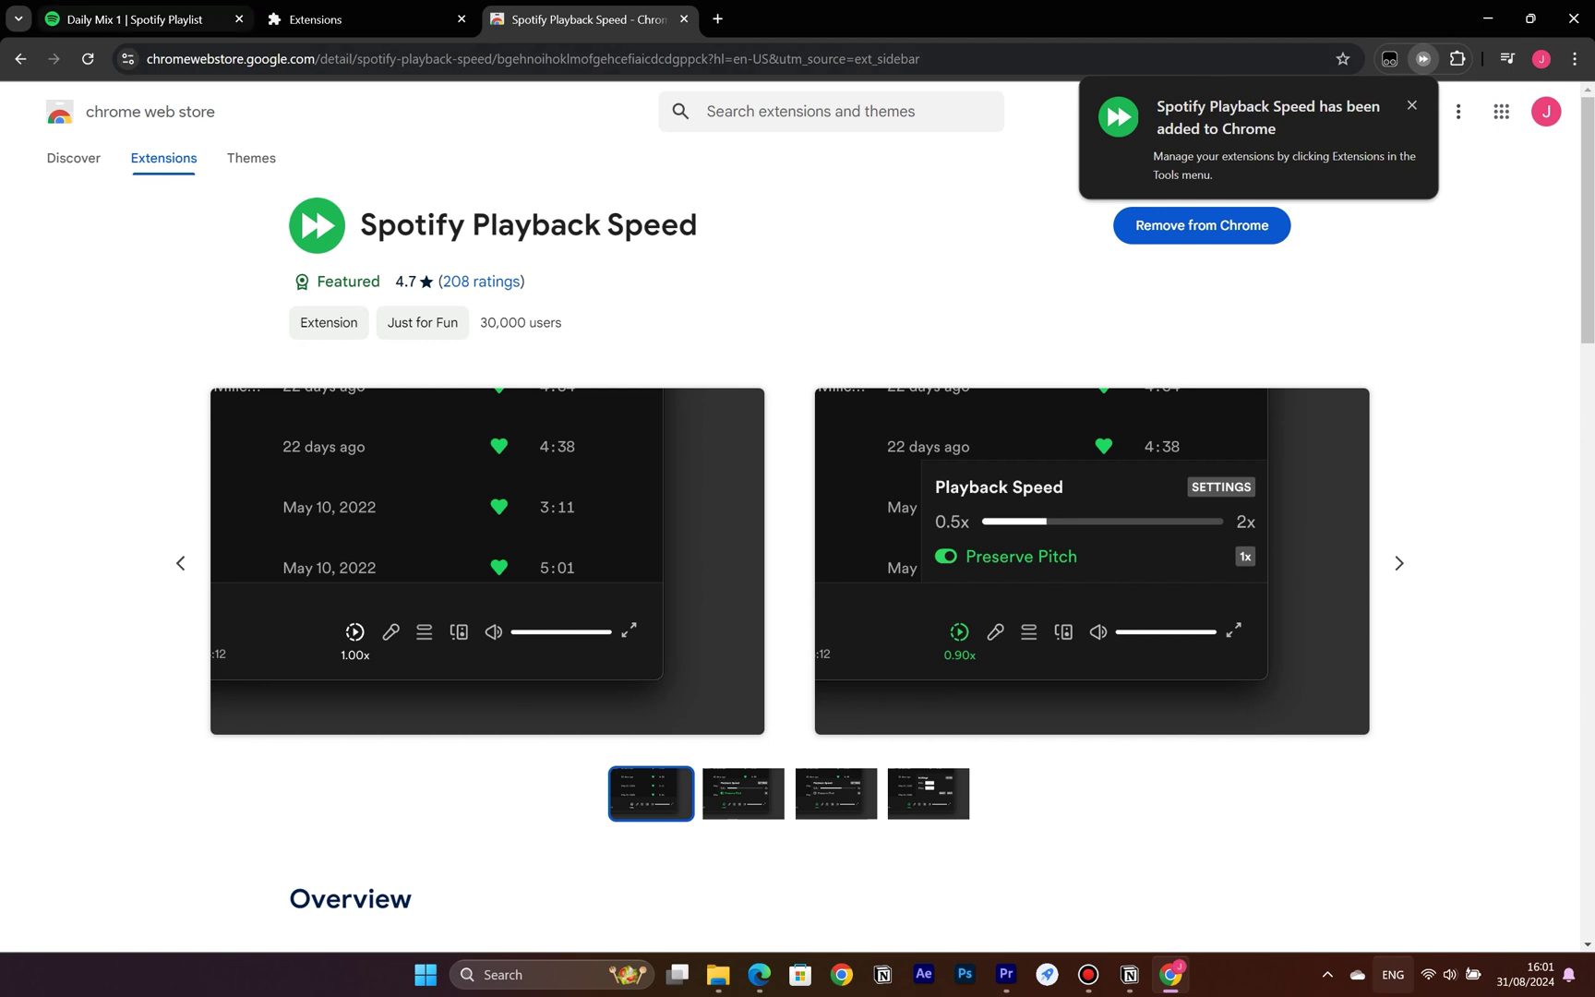
left_click(139, 19)
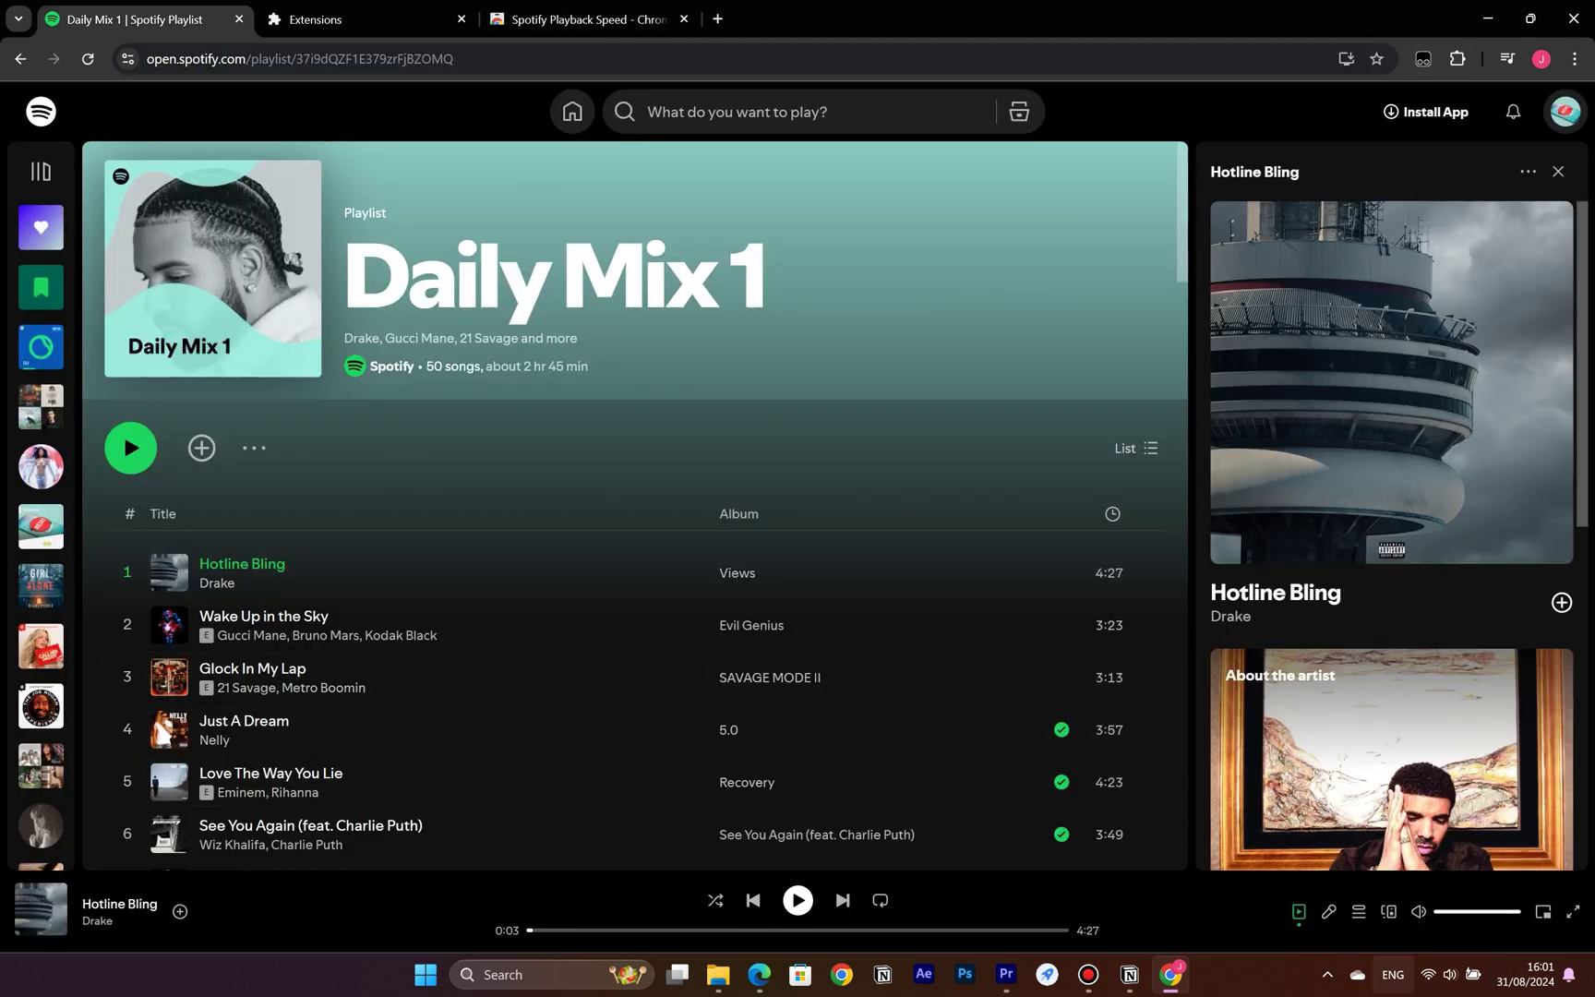
left_click(87, 58)
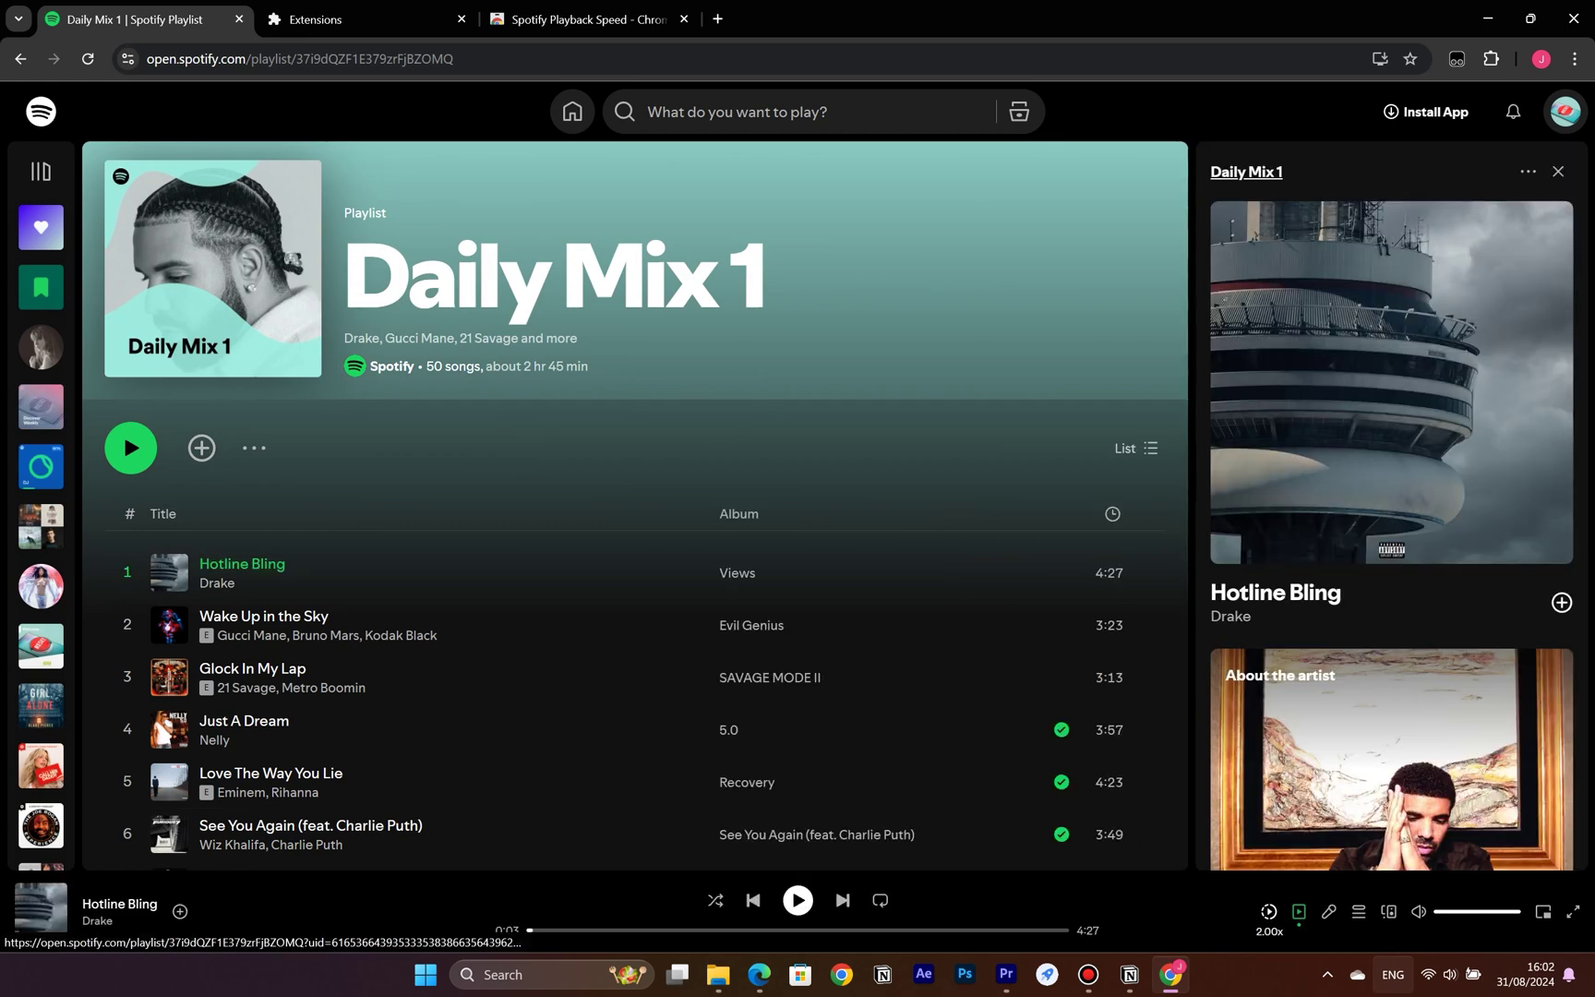
Set the maximum speed in the Playback Speed extension's settings to 100 and save it
left_click(1268, 911)
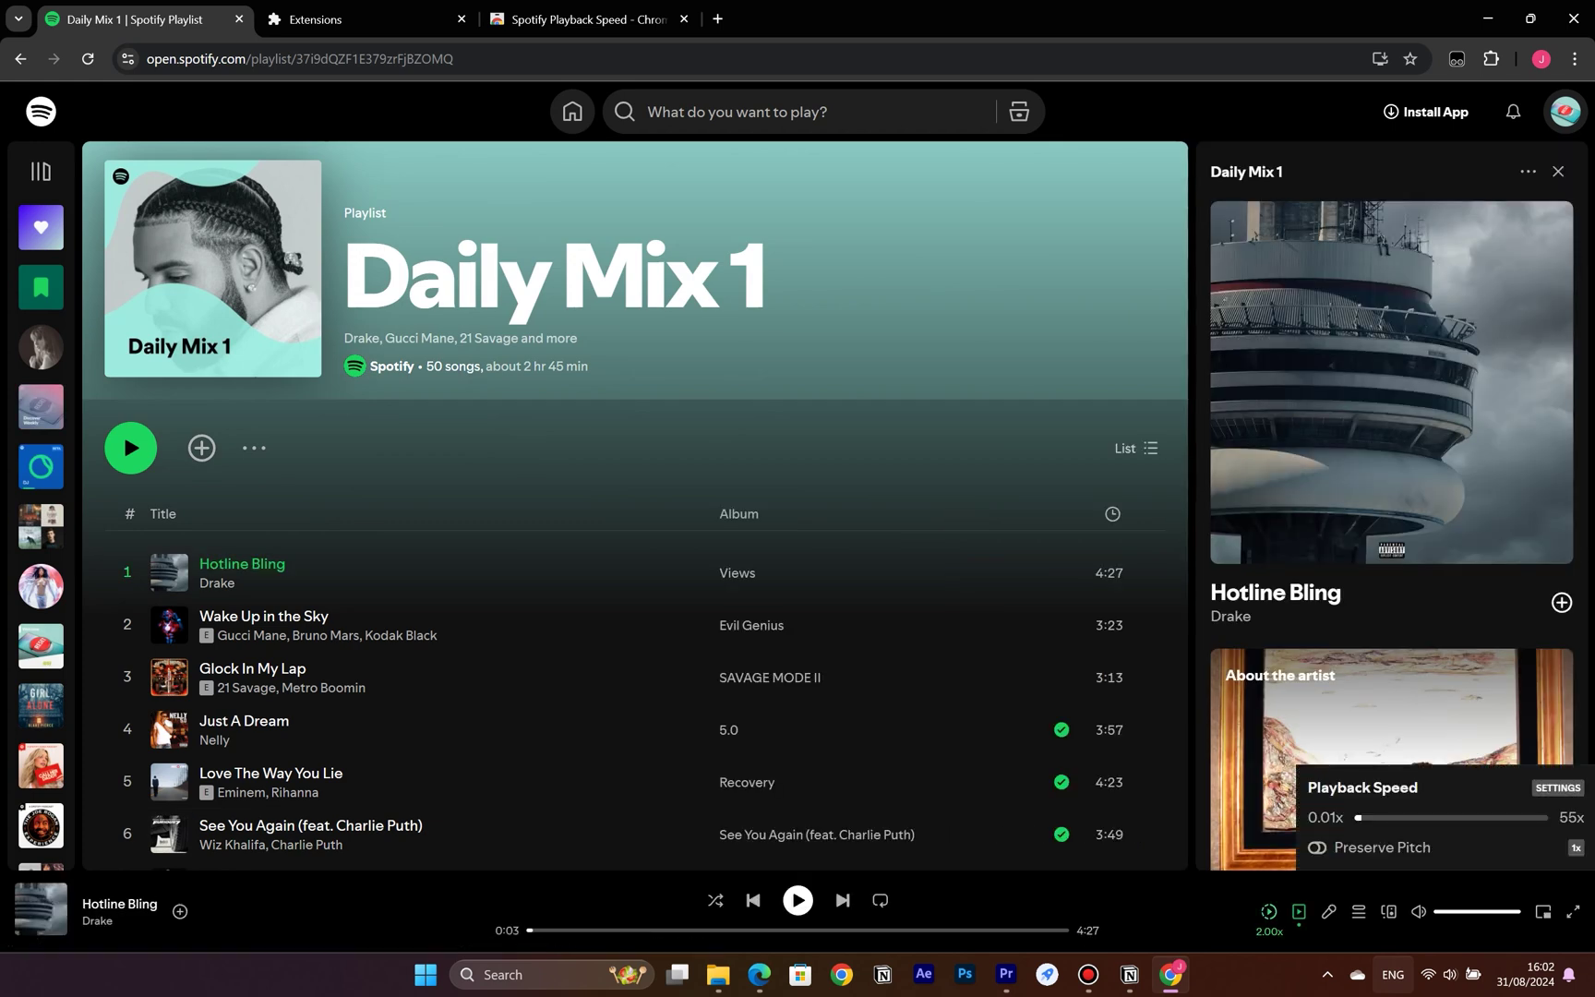
left_click(1557, 787)
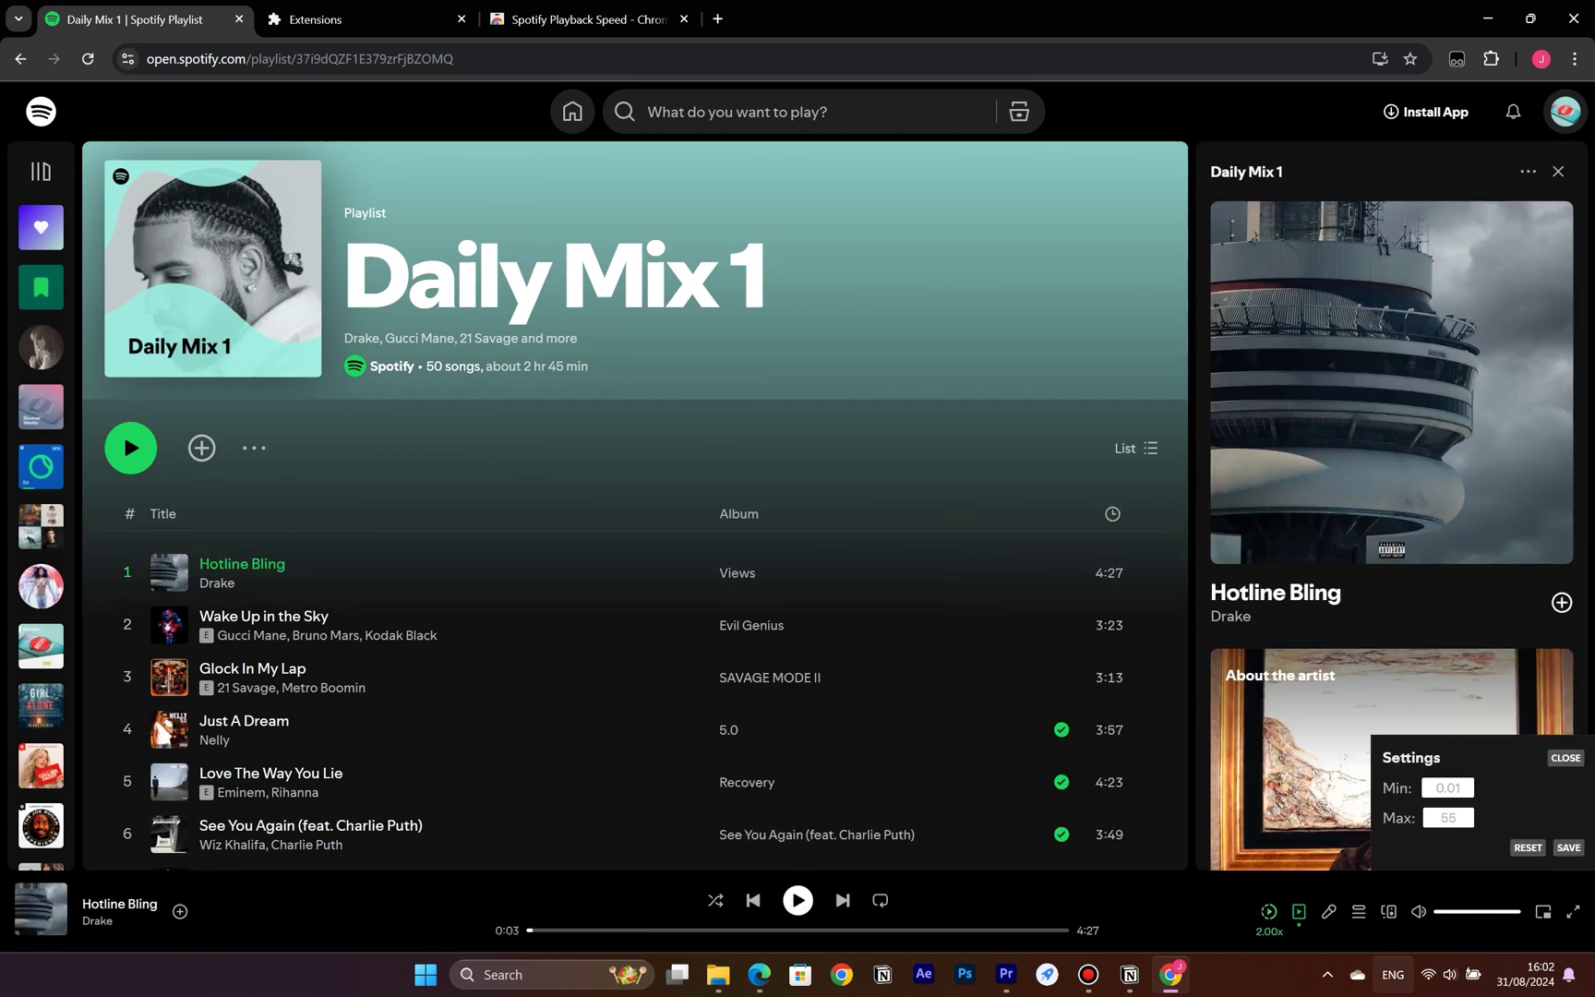
double_click(1447, 818)
type("100")
left_click(1568, 847)
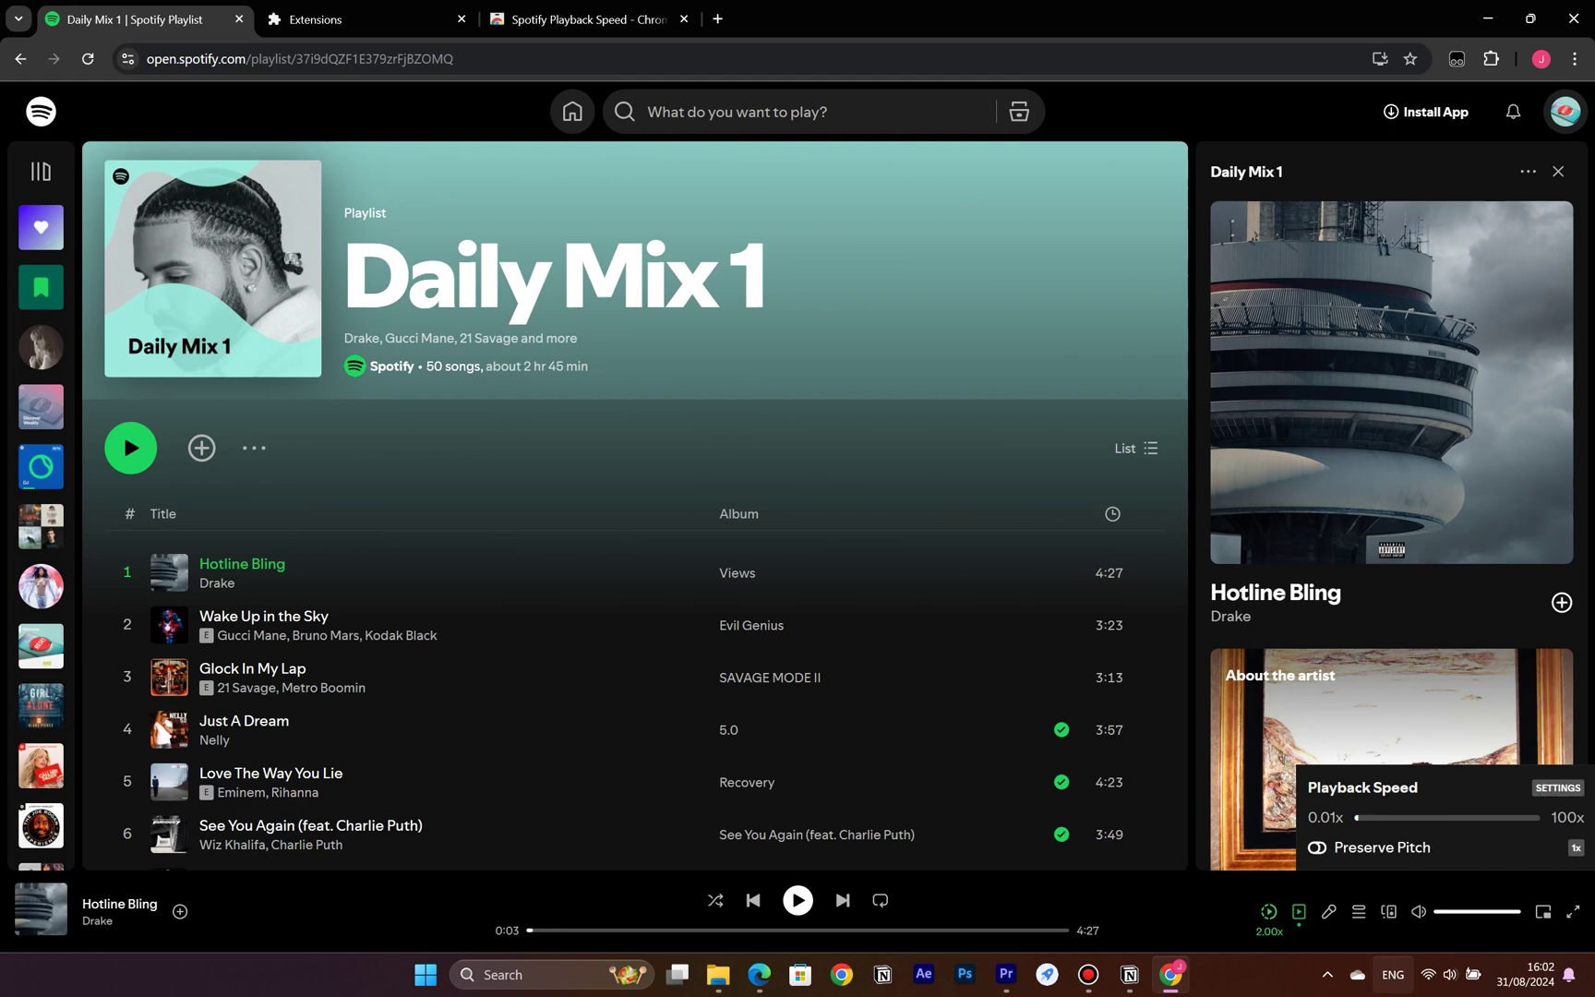
Turn on Preserve Pitch and try playback speeds of 34.81x and 89.63x, resetting the speed to 1x after each
left_click(1317, 847)
left_click(1418, 816)
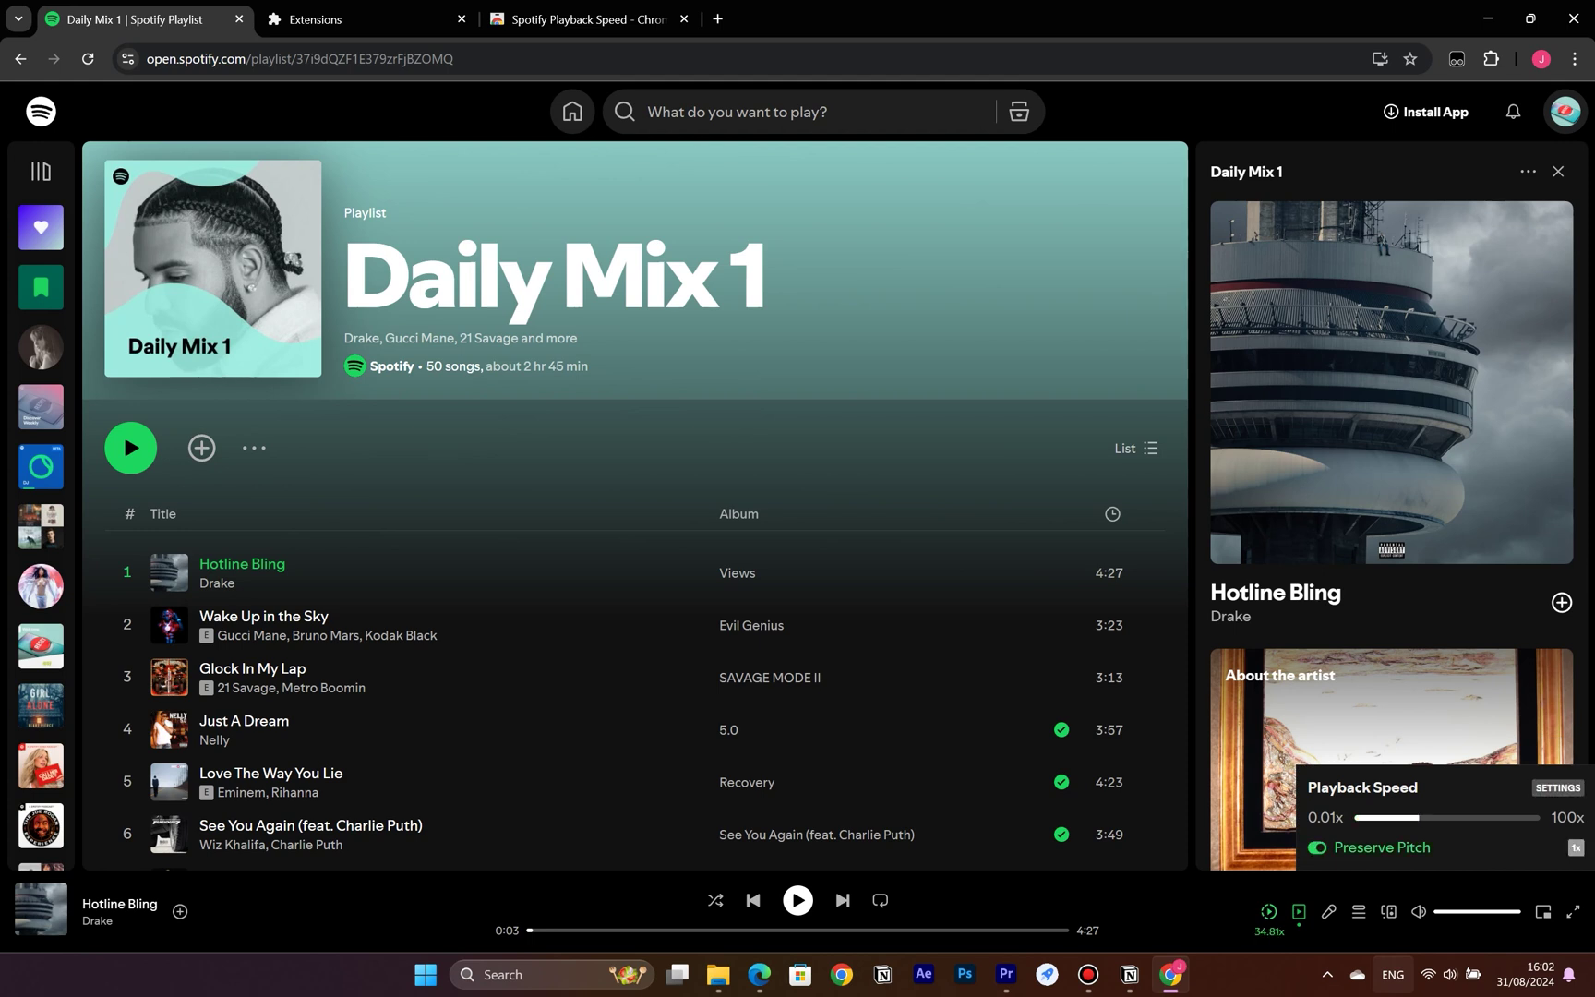
left_click(1575, 847)
left_click(1516, 817)
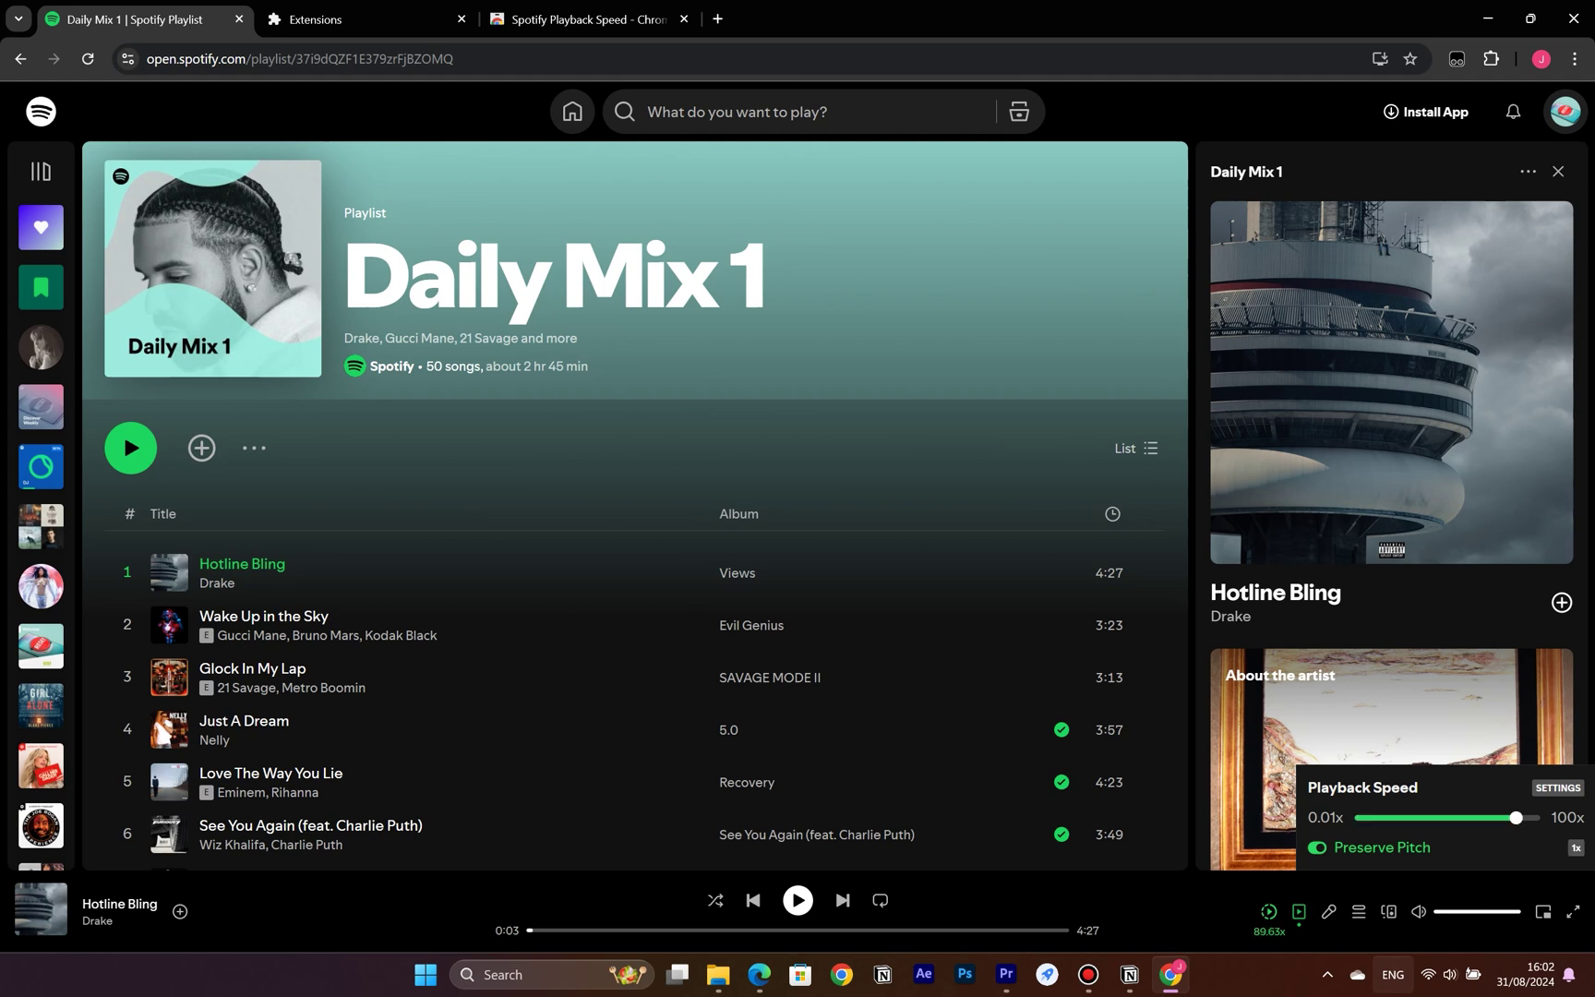
left_click(1575, 848)
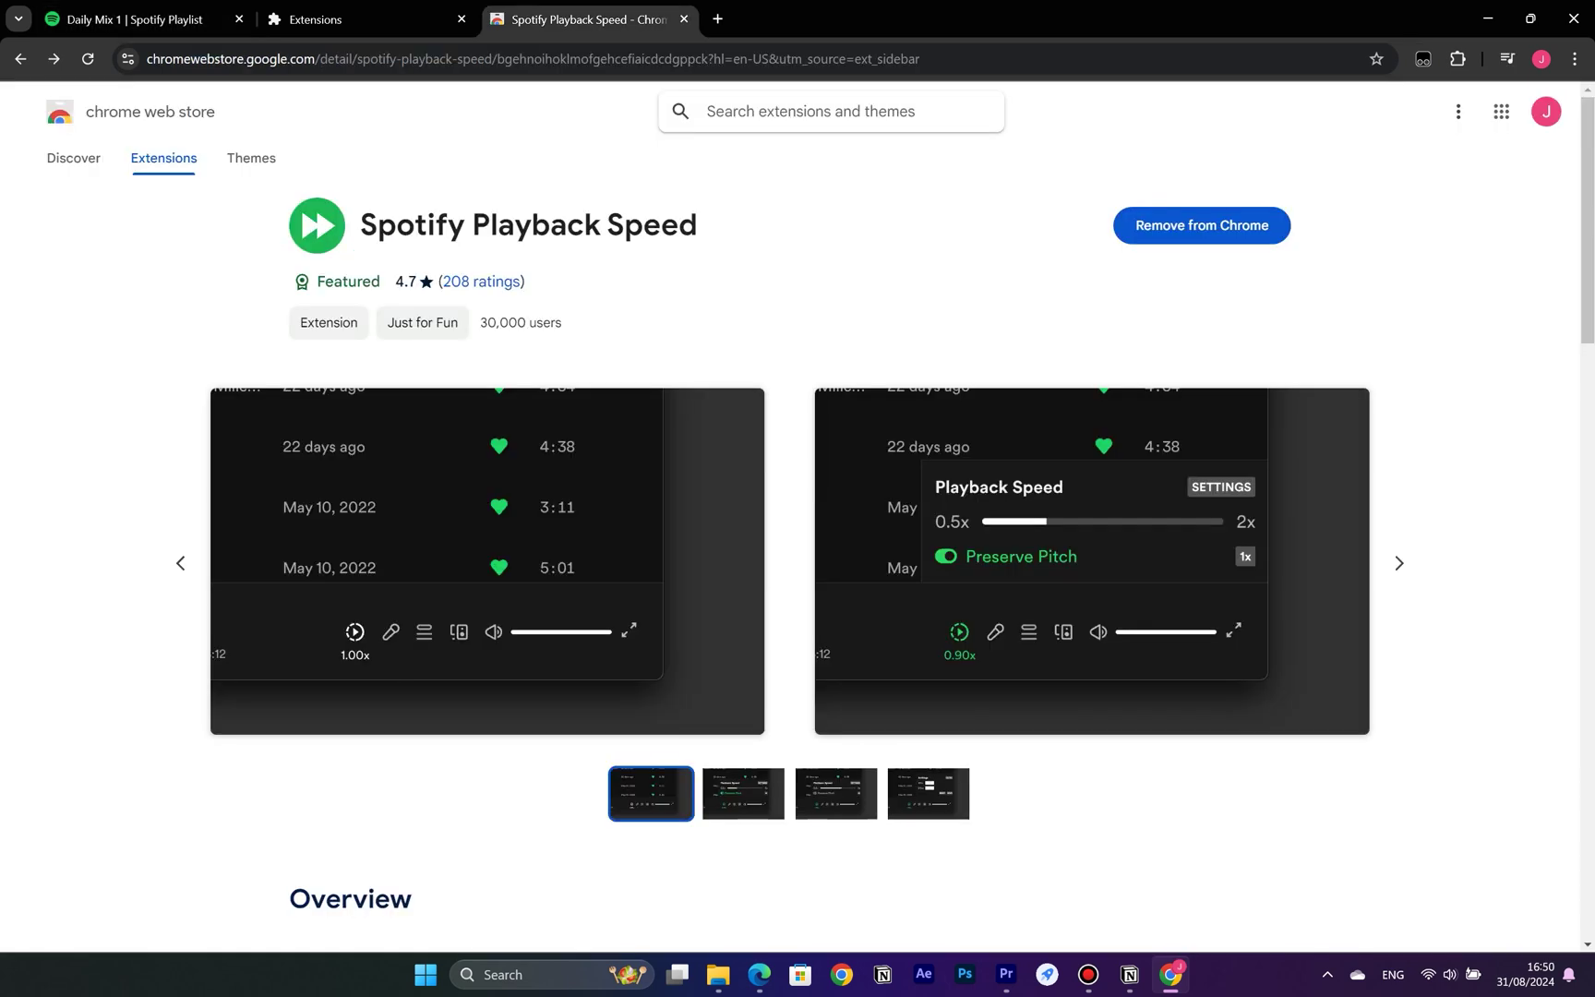
Search the store for "glo", open the Global Speed extension page and add the extension to Chrome
type("g")
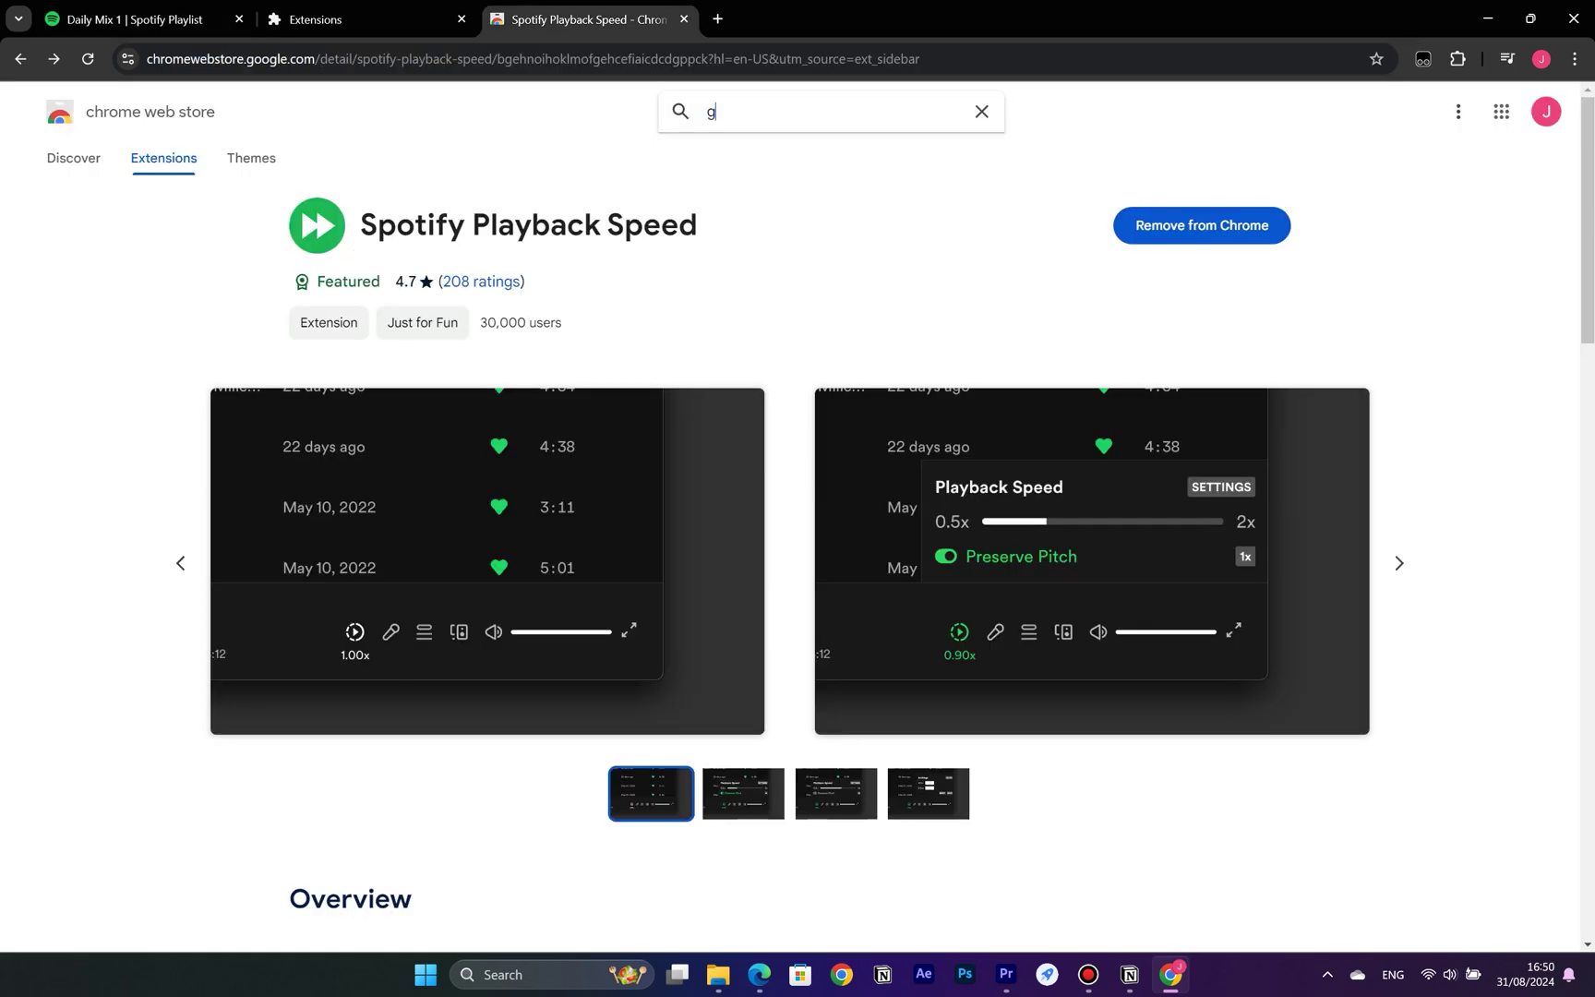
type("lo")
key("Down")
key("Return")
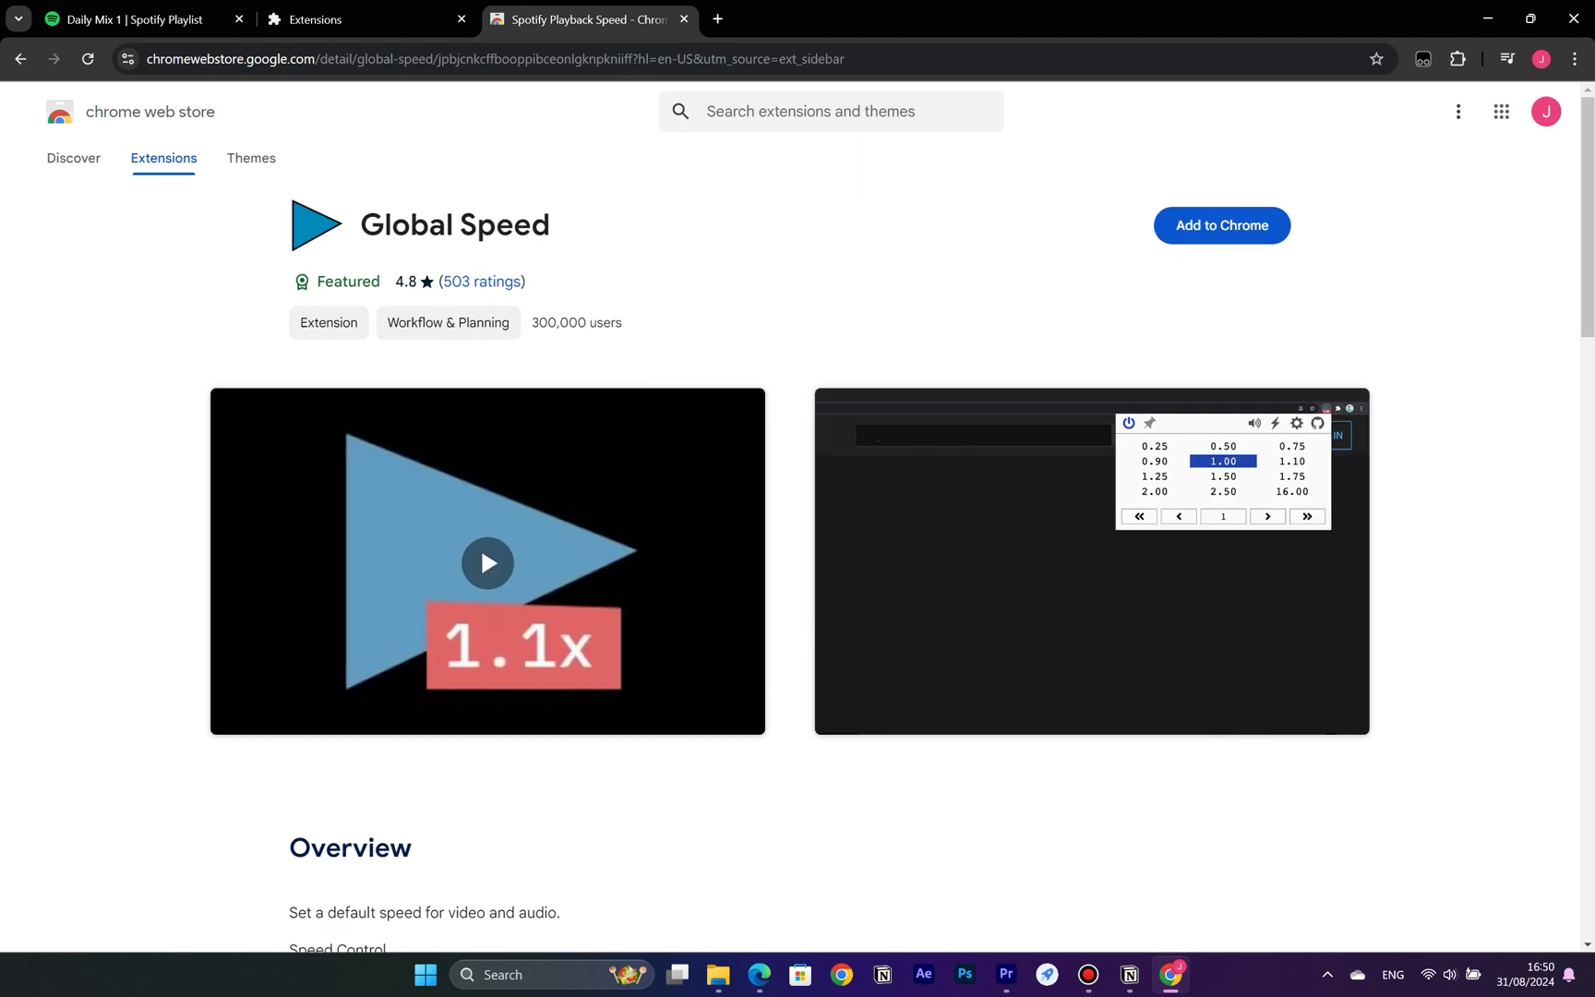
left_click(1221, 225)
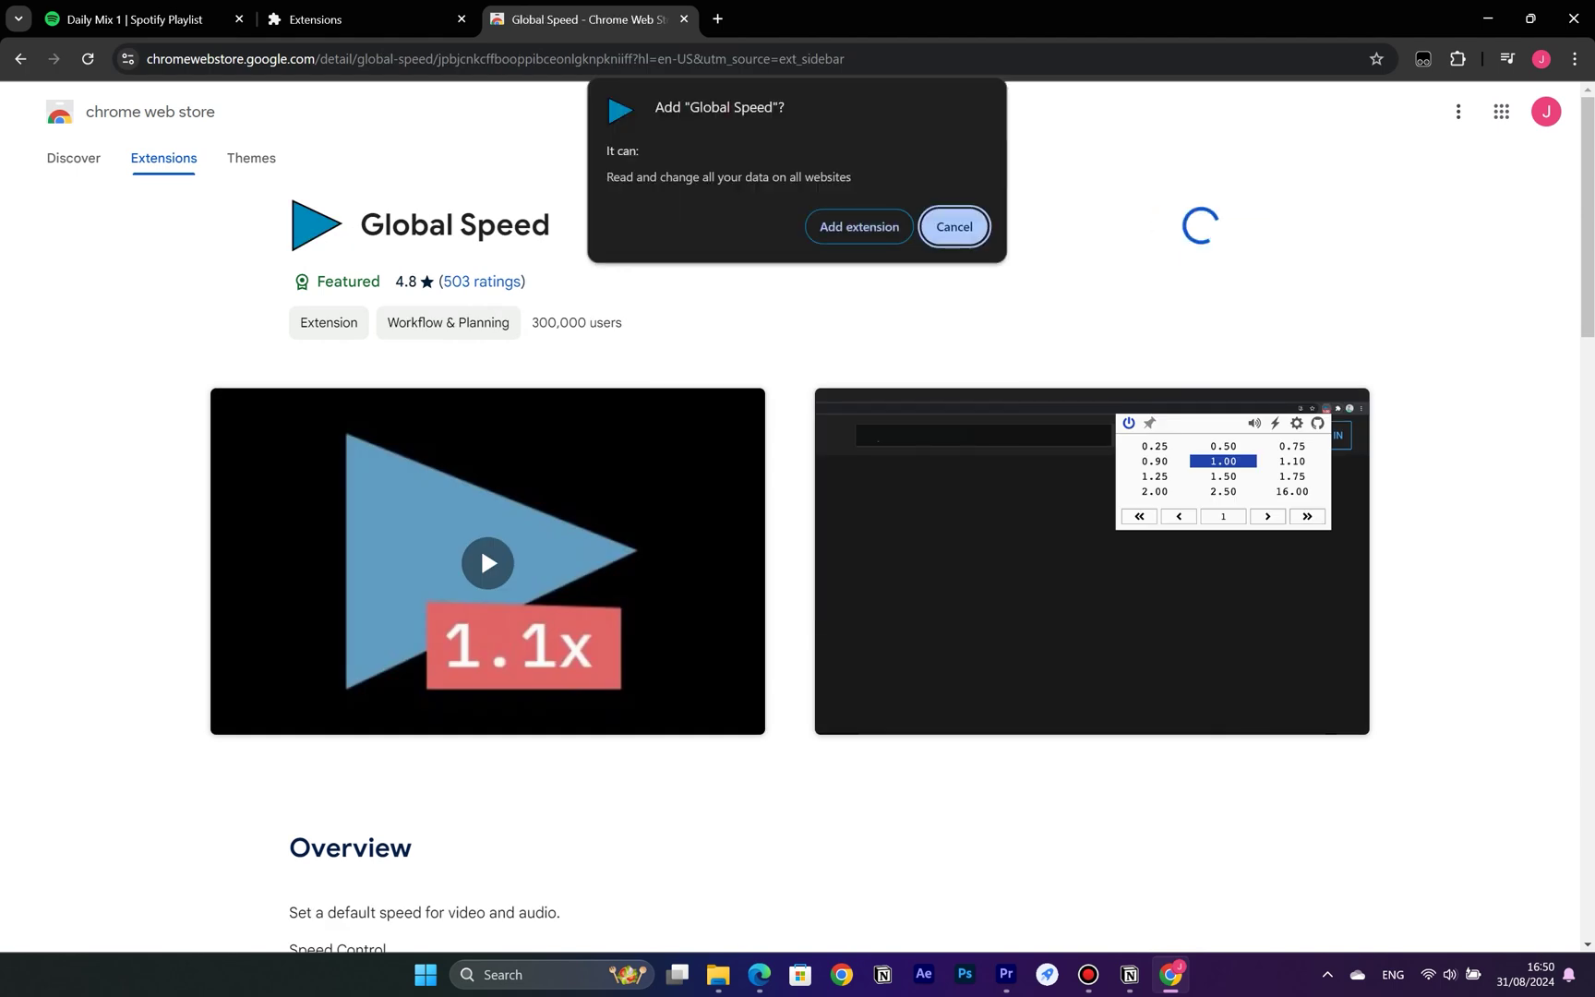
left_click(857, 226)
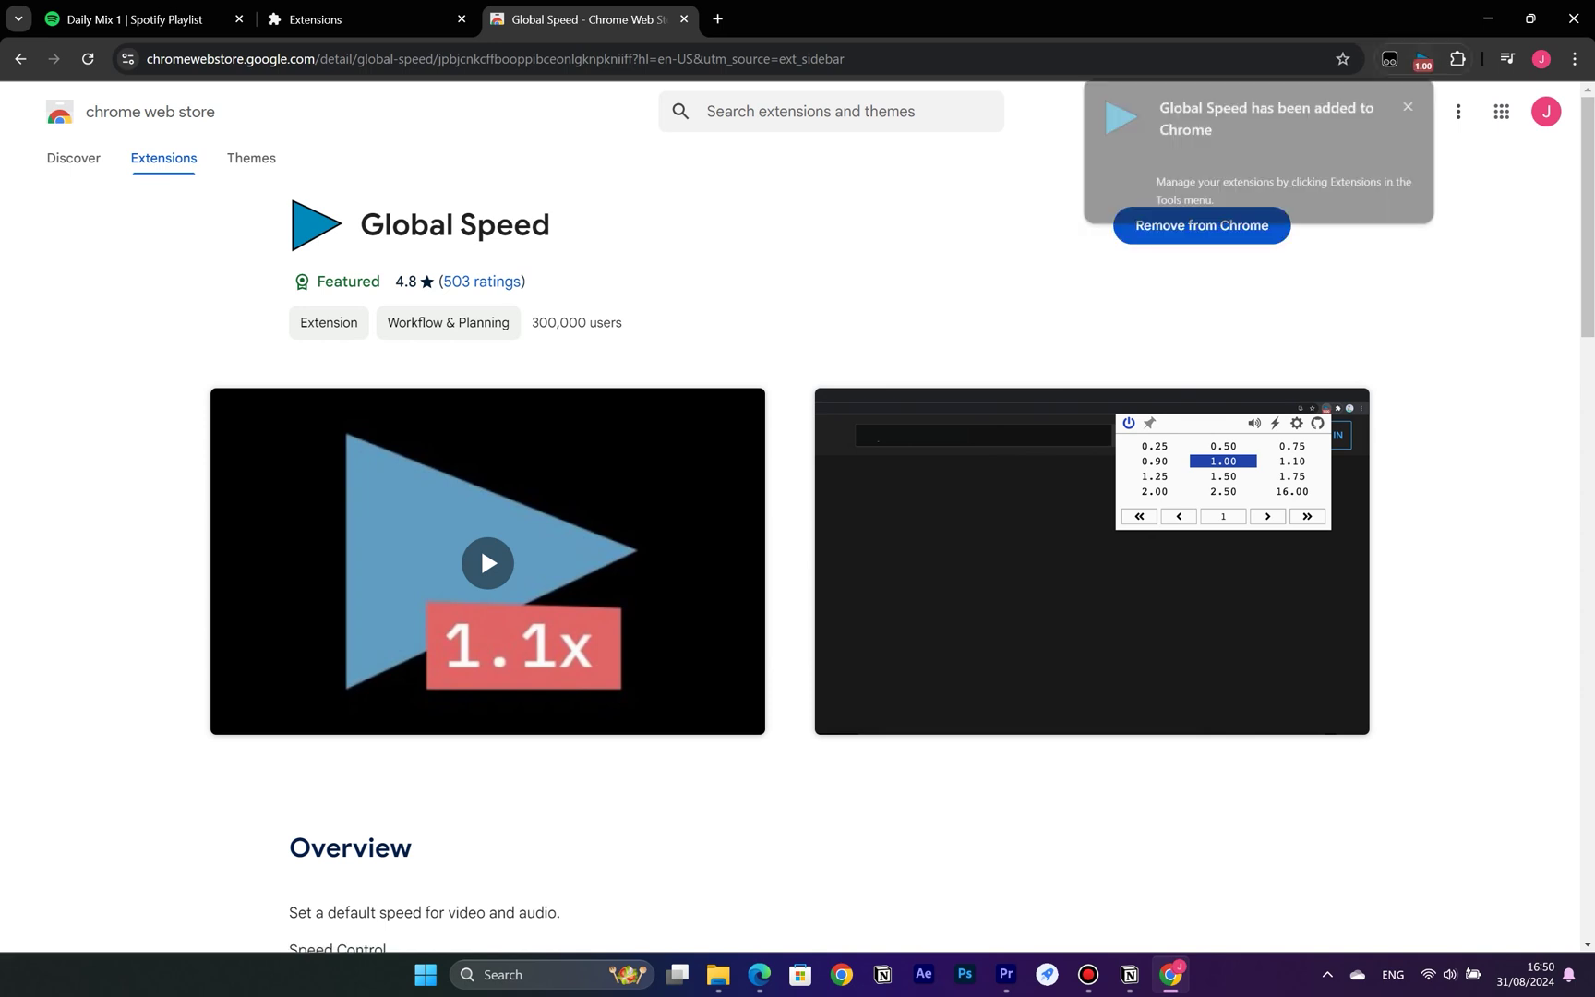
Open Global Speed on the Daily Mix 1 page in Spotify and try the 2.00, 1.50 and 2.50 speed presets
key("ctrl+1")
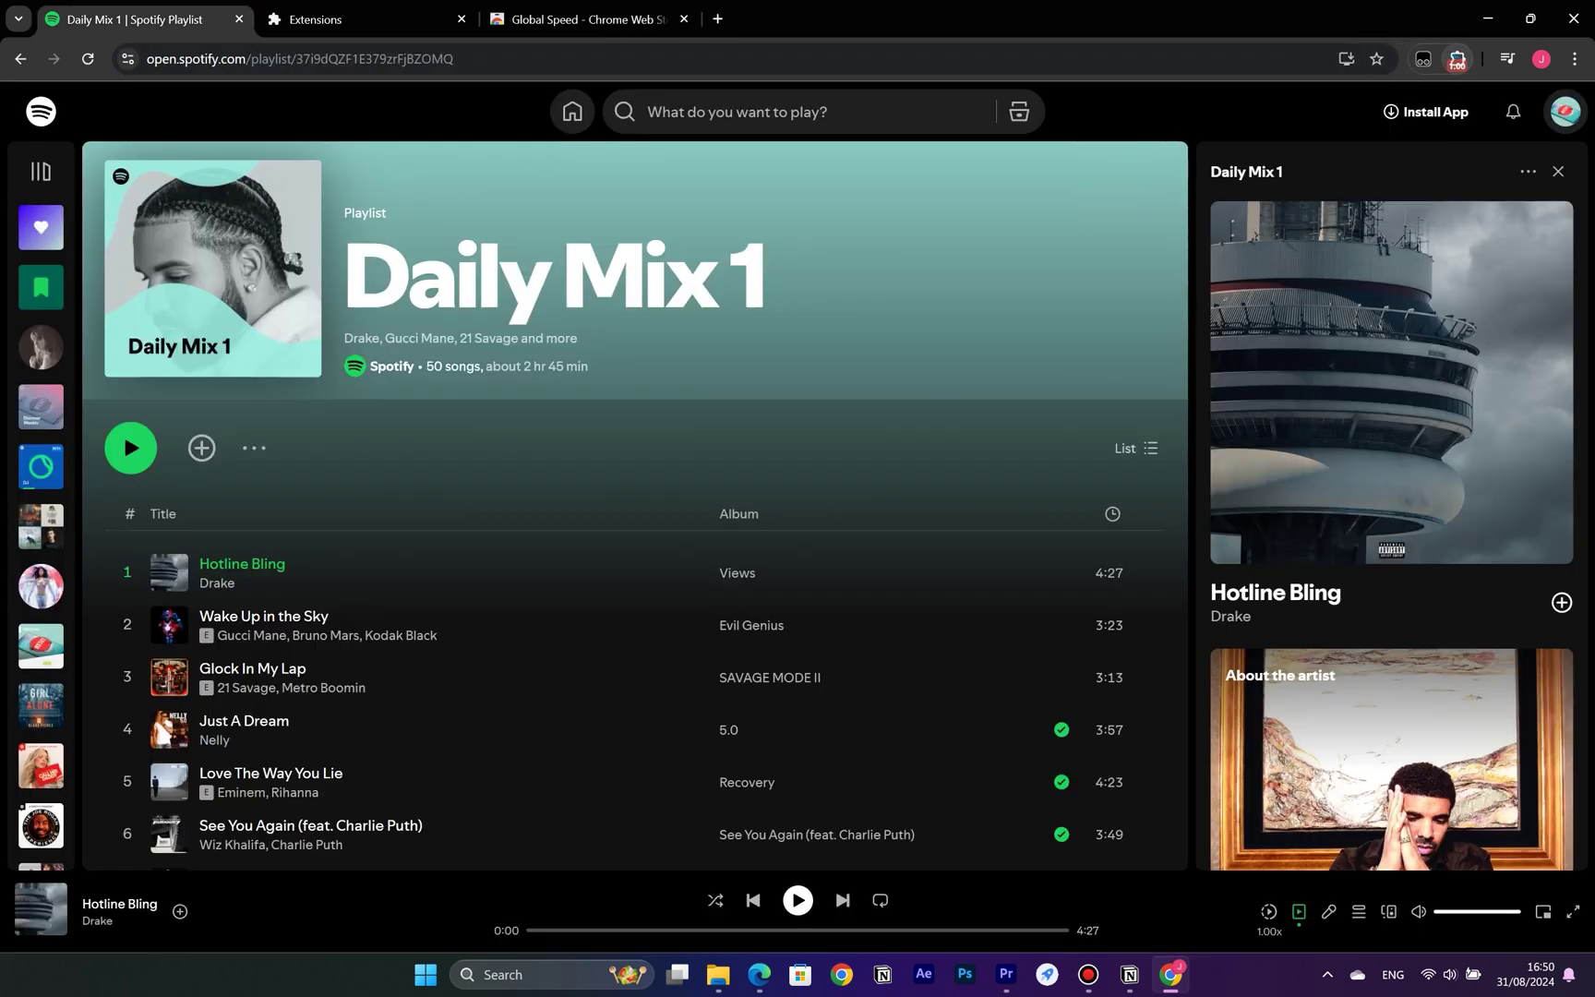
left_click(1457, 59)
left_click(1264, 328)
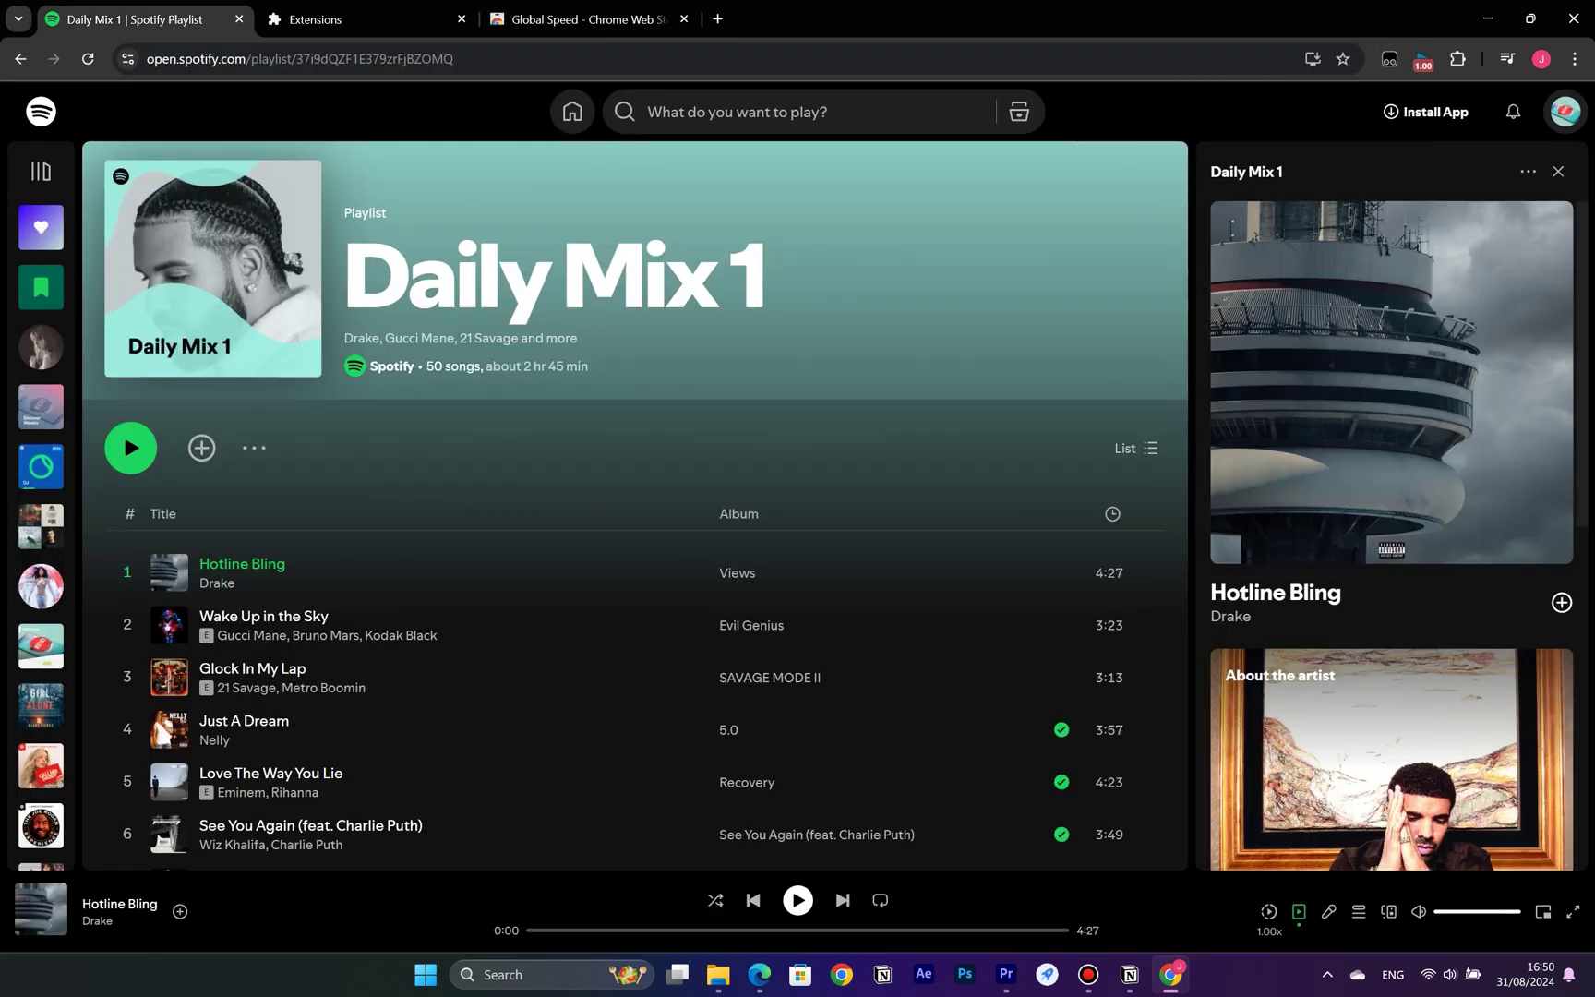
left_click(1208, 184)
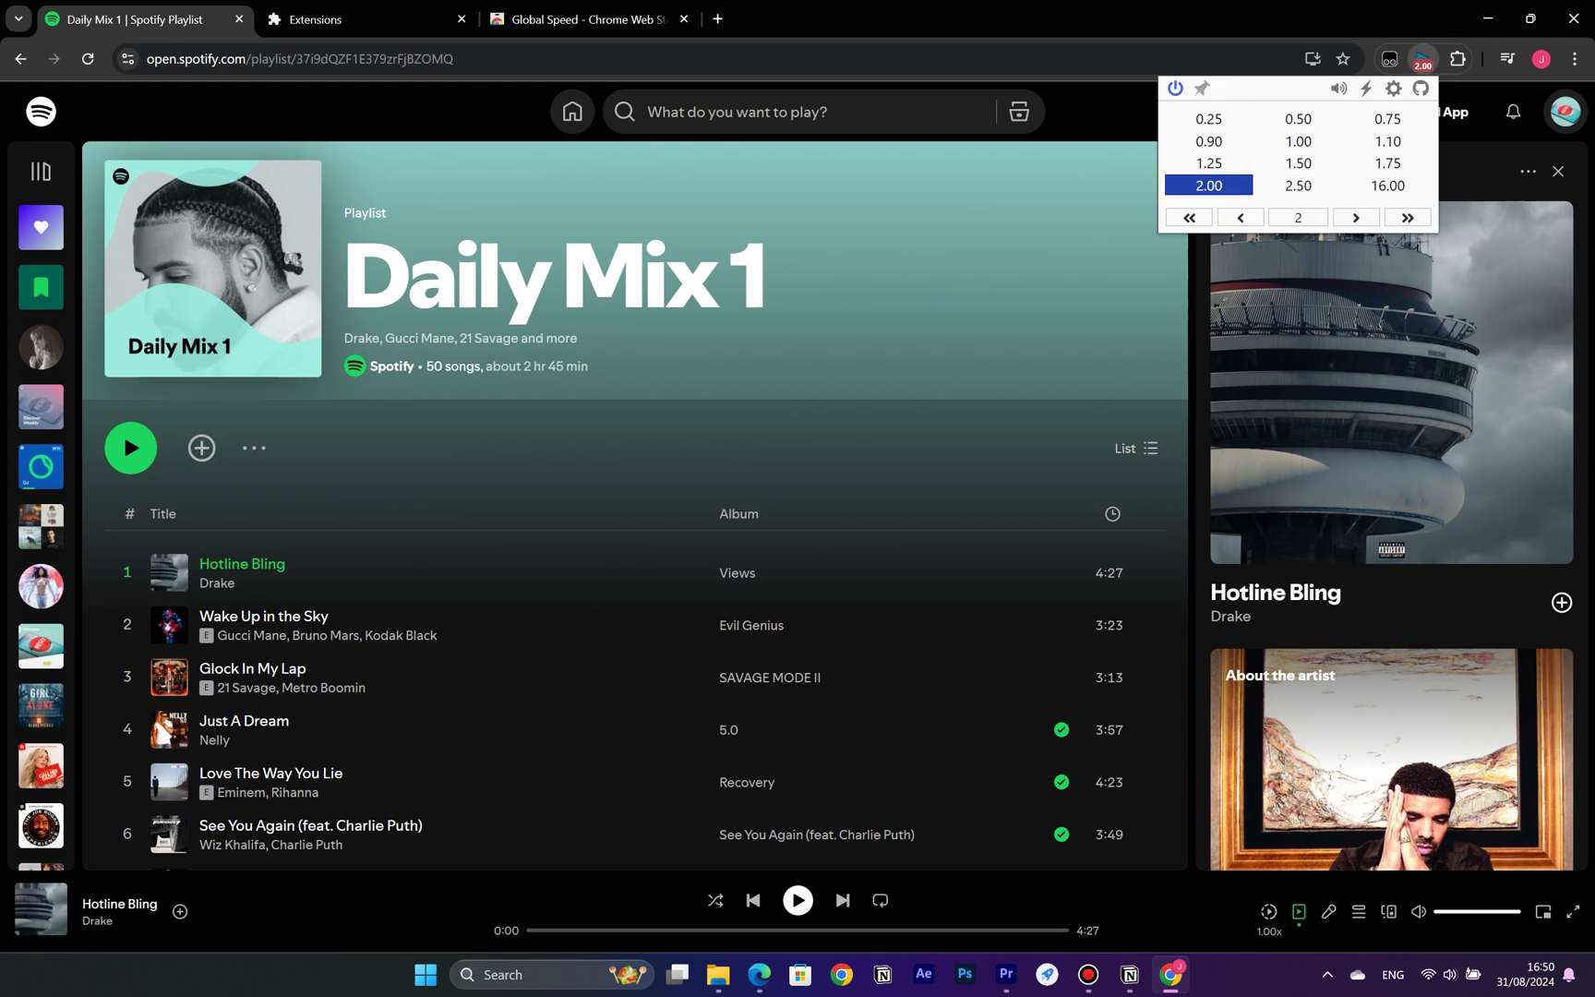
left_click(1297, 163)
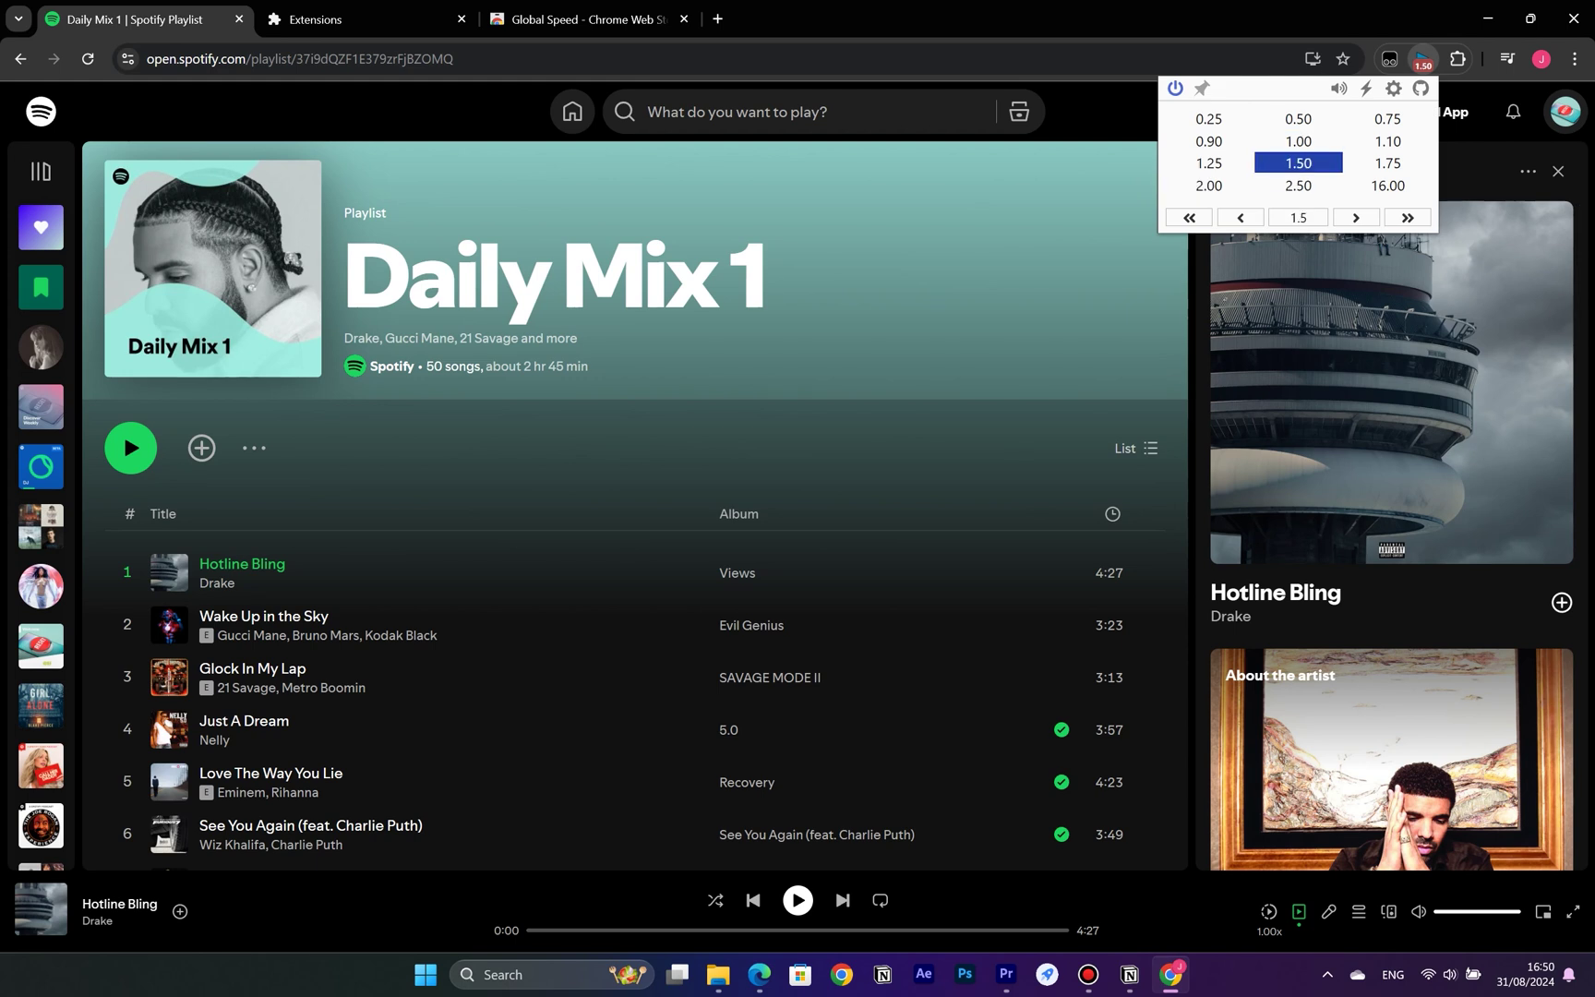
left_click(1298, 184)
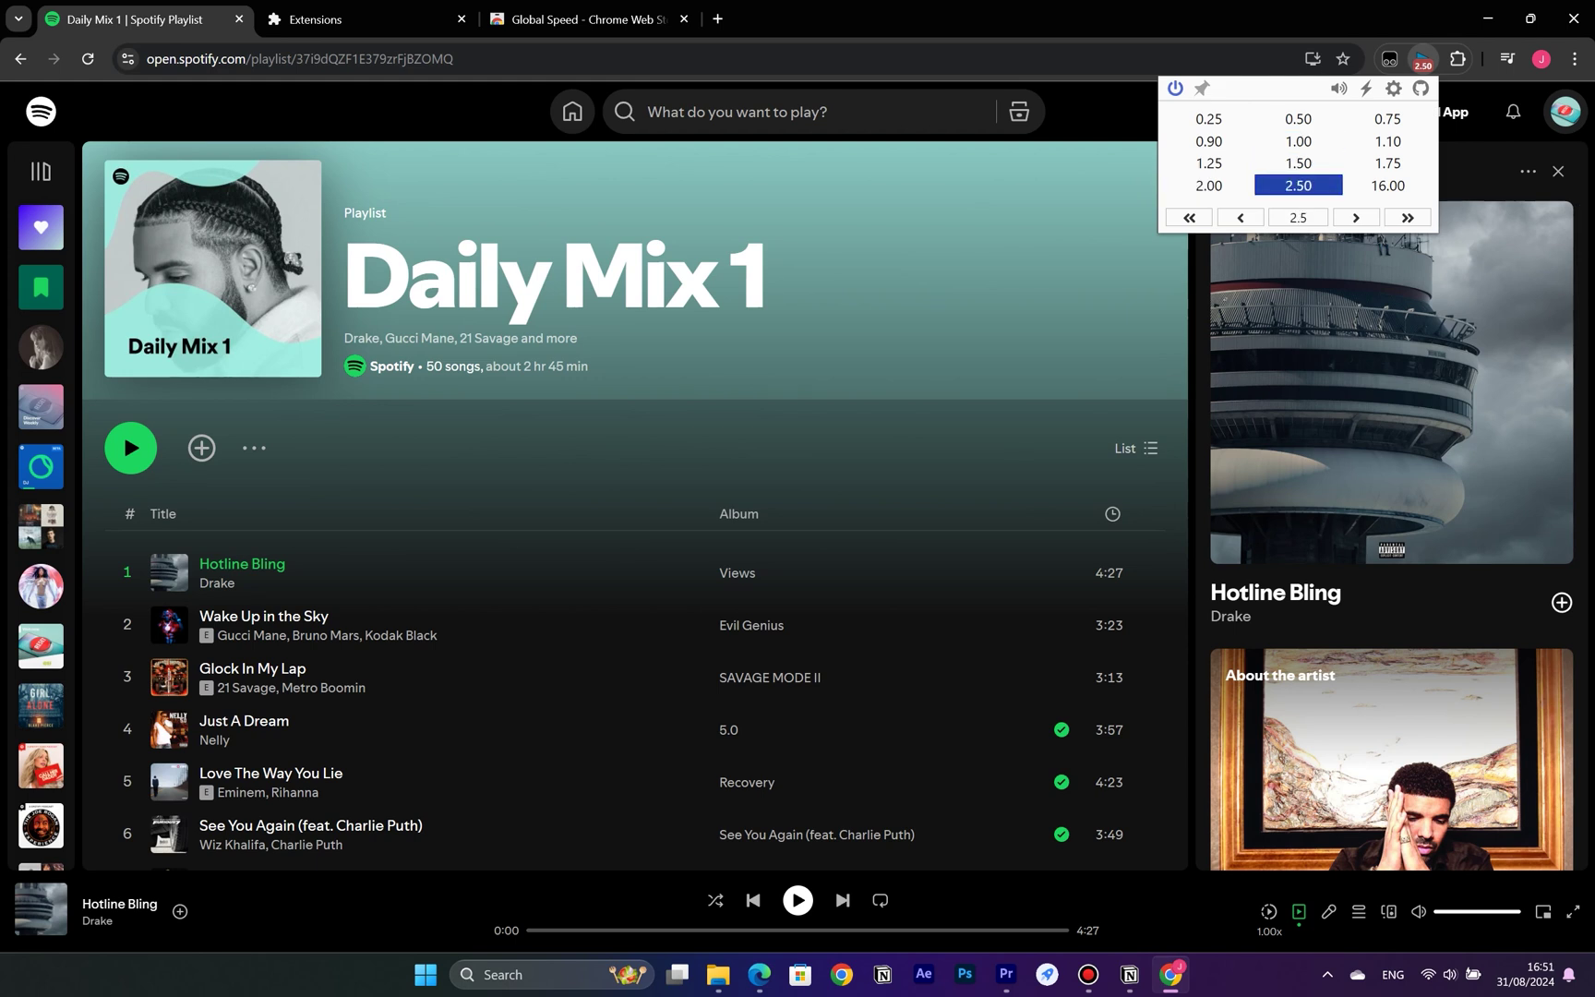
Enter a custom playback speed of 3.5 in Global Speed for the Spotify page
double_click(1297, 217)
key("BackSpace")
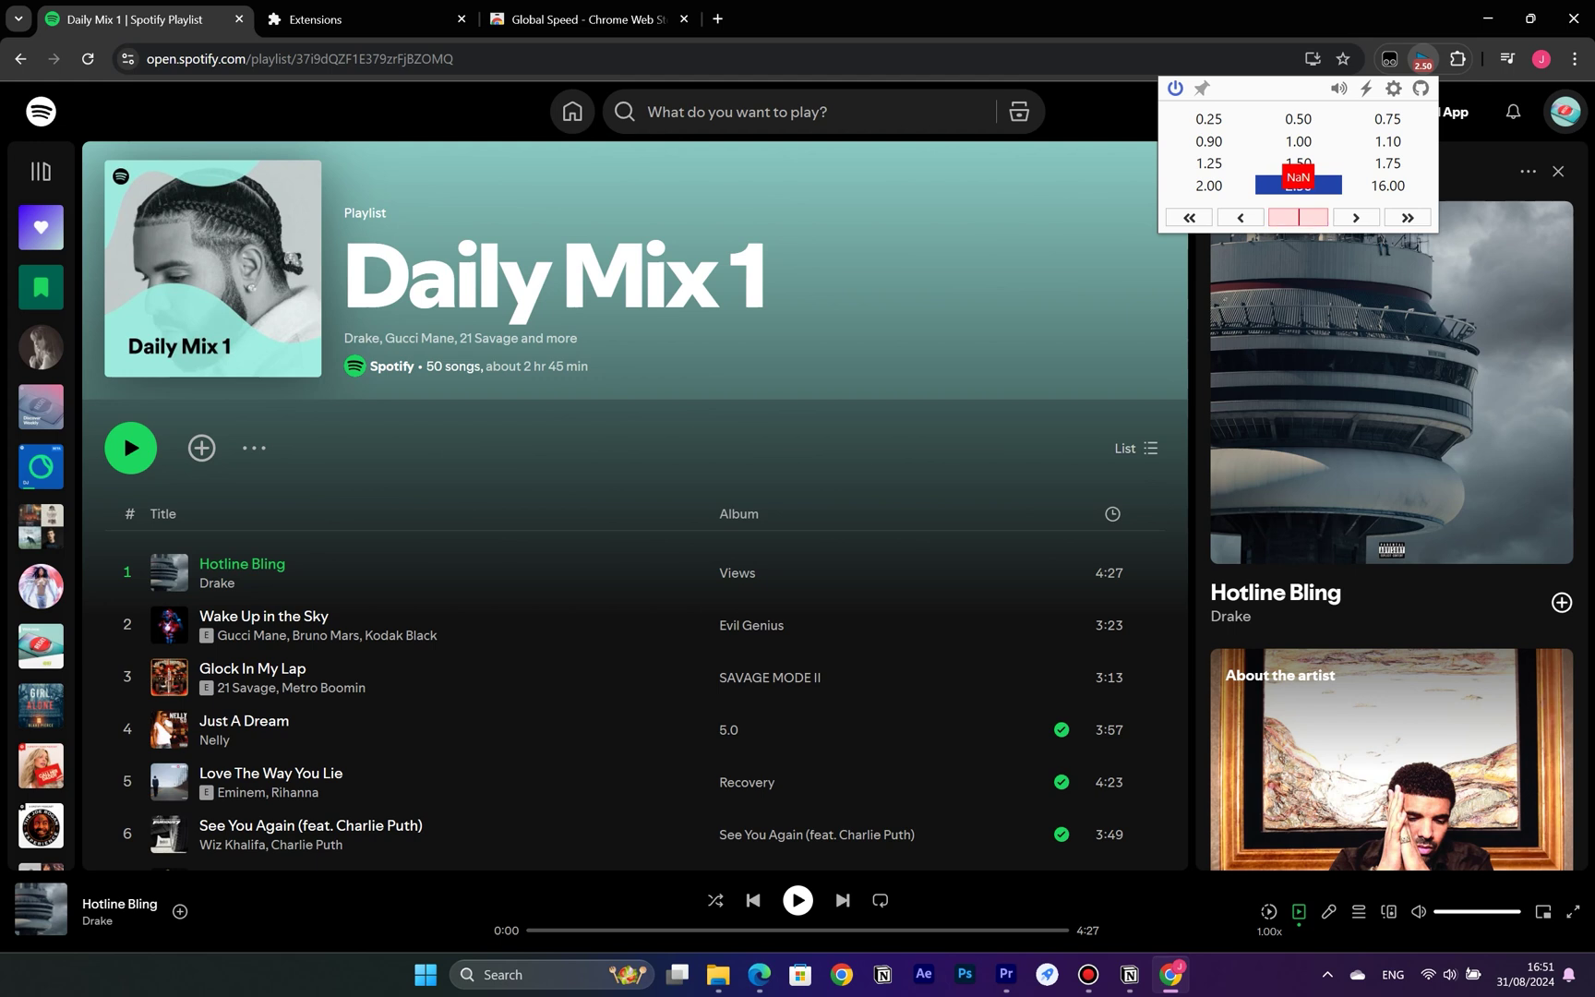
type("3")
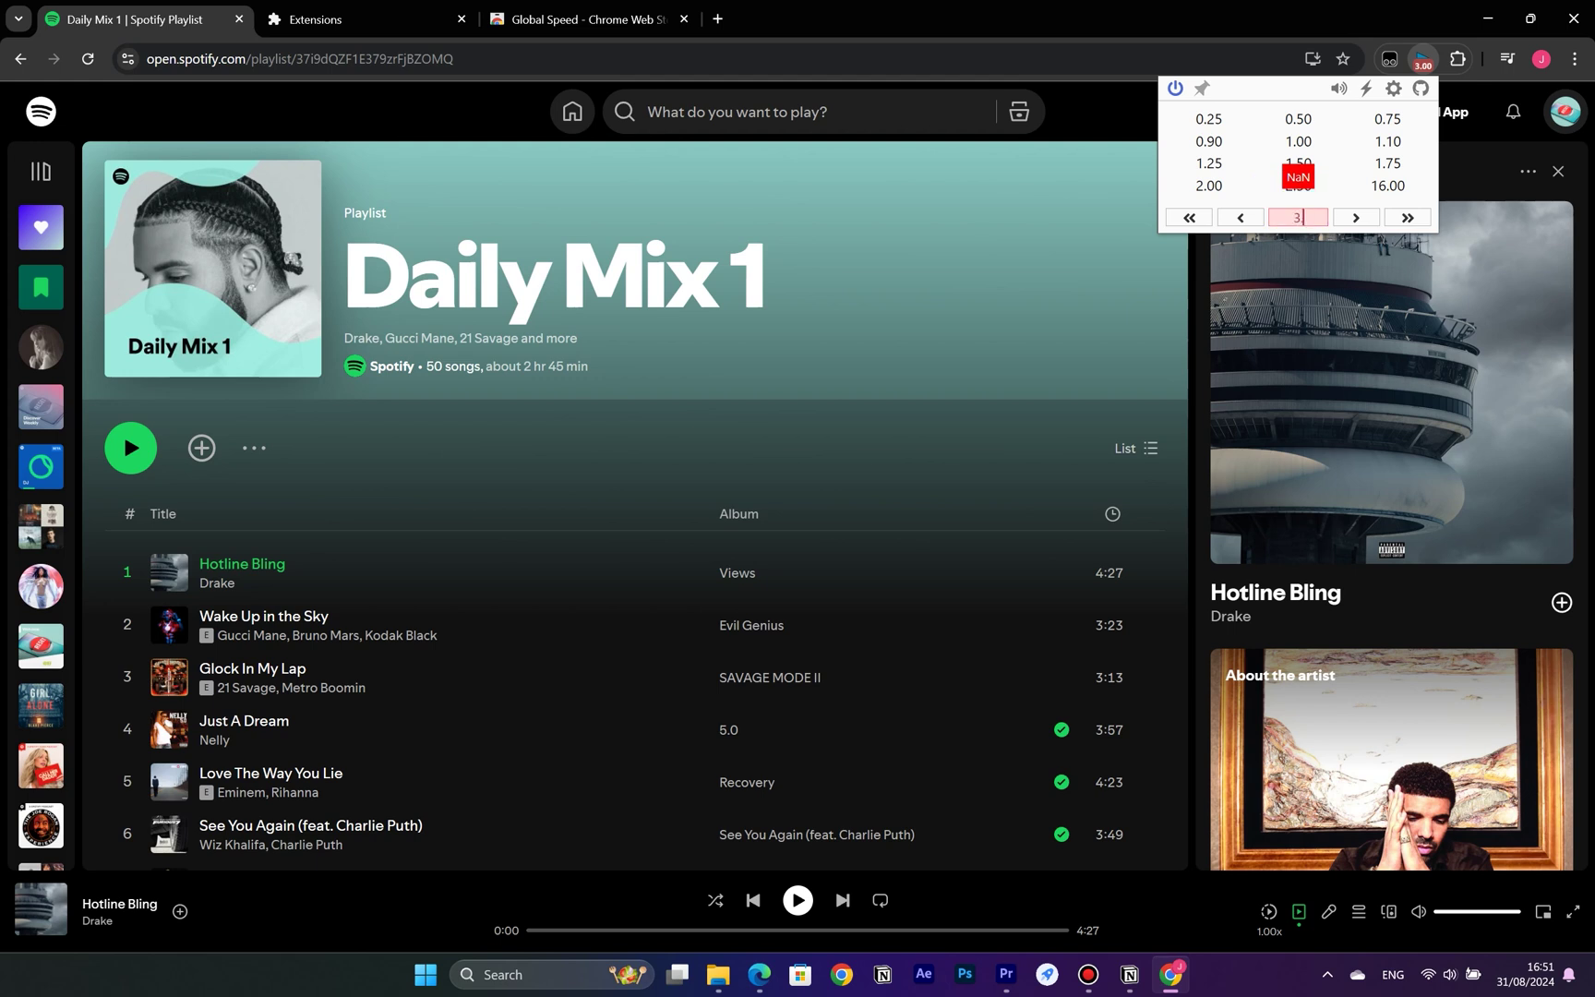
type(".5")
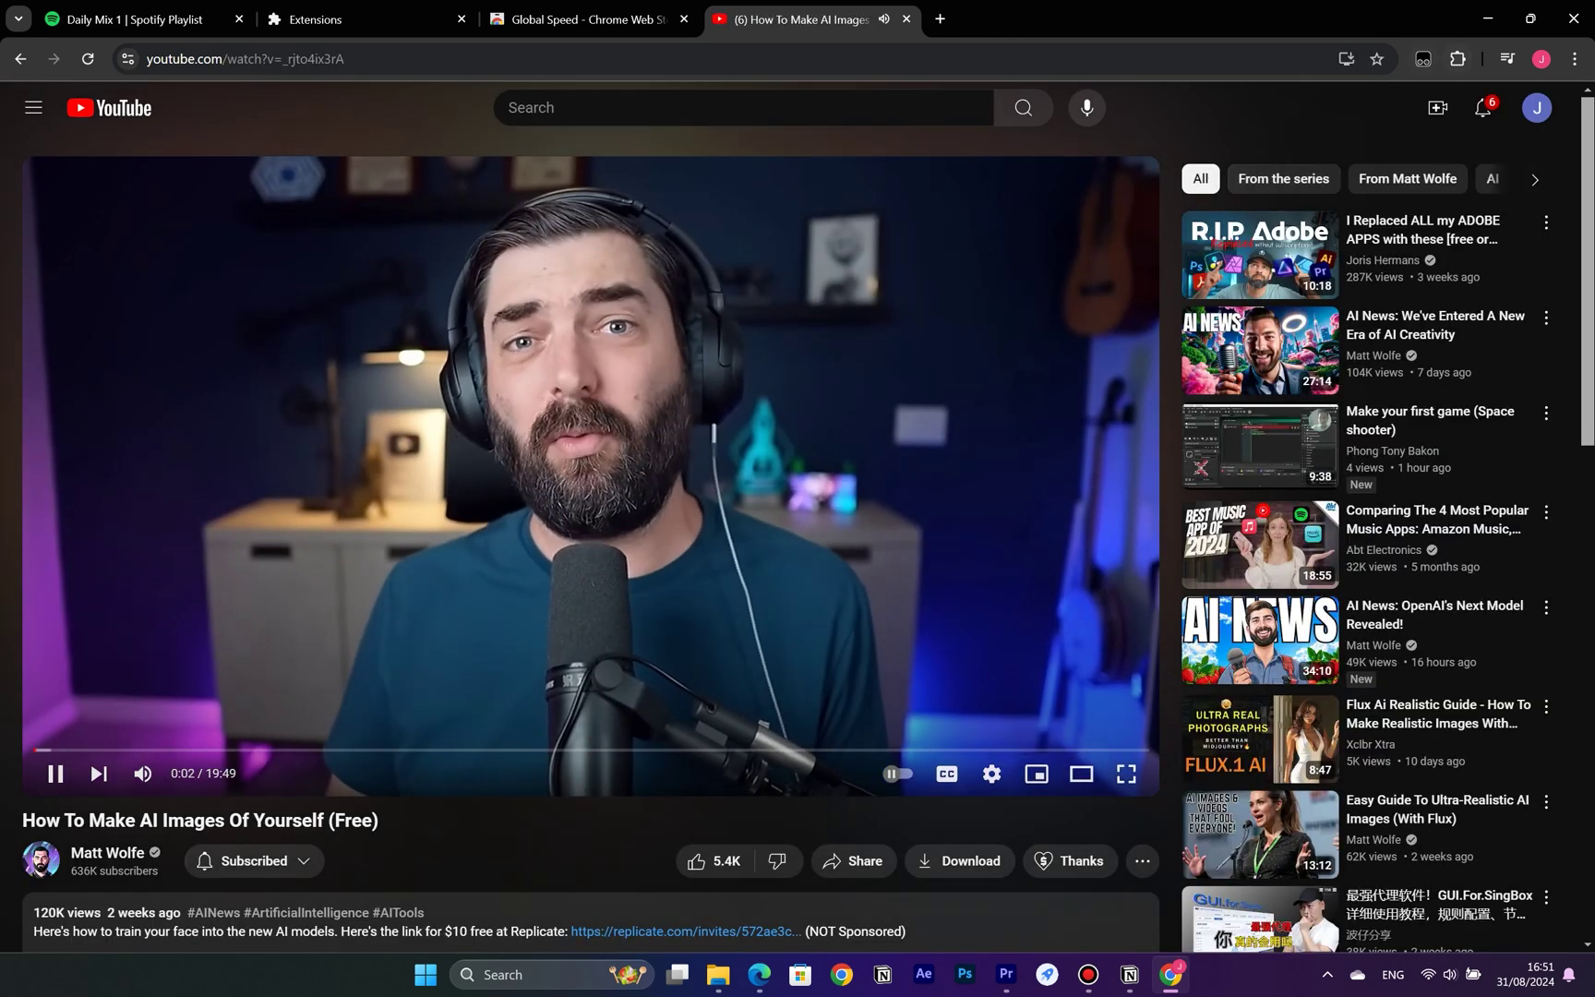
Open Global Speed on the playing YouTube video and choose the 2.50 speed preset
left_click(1457, 58)
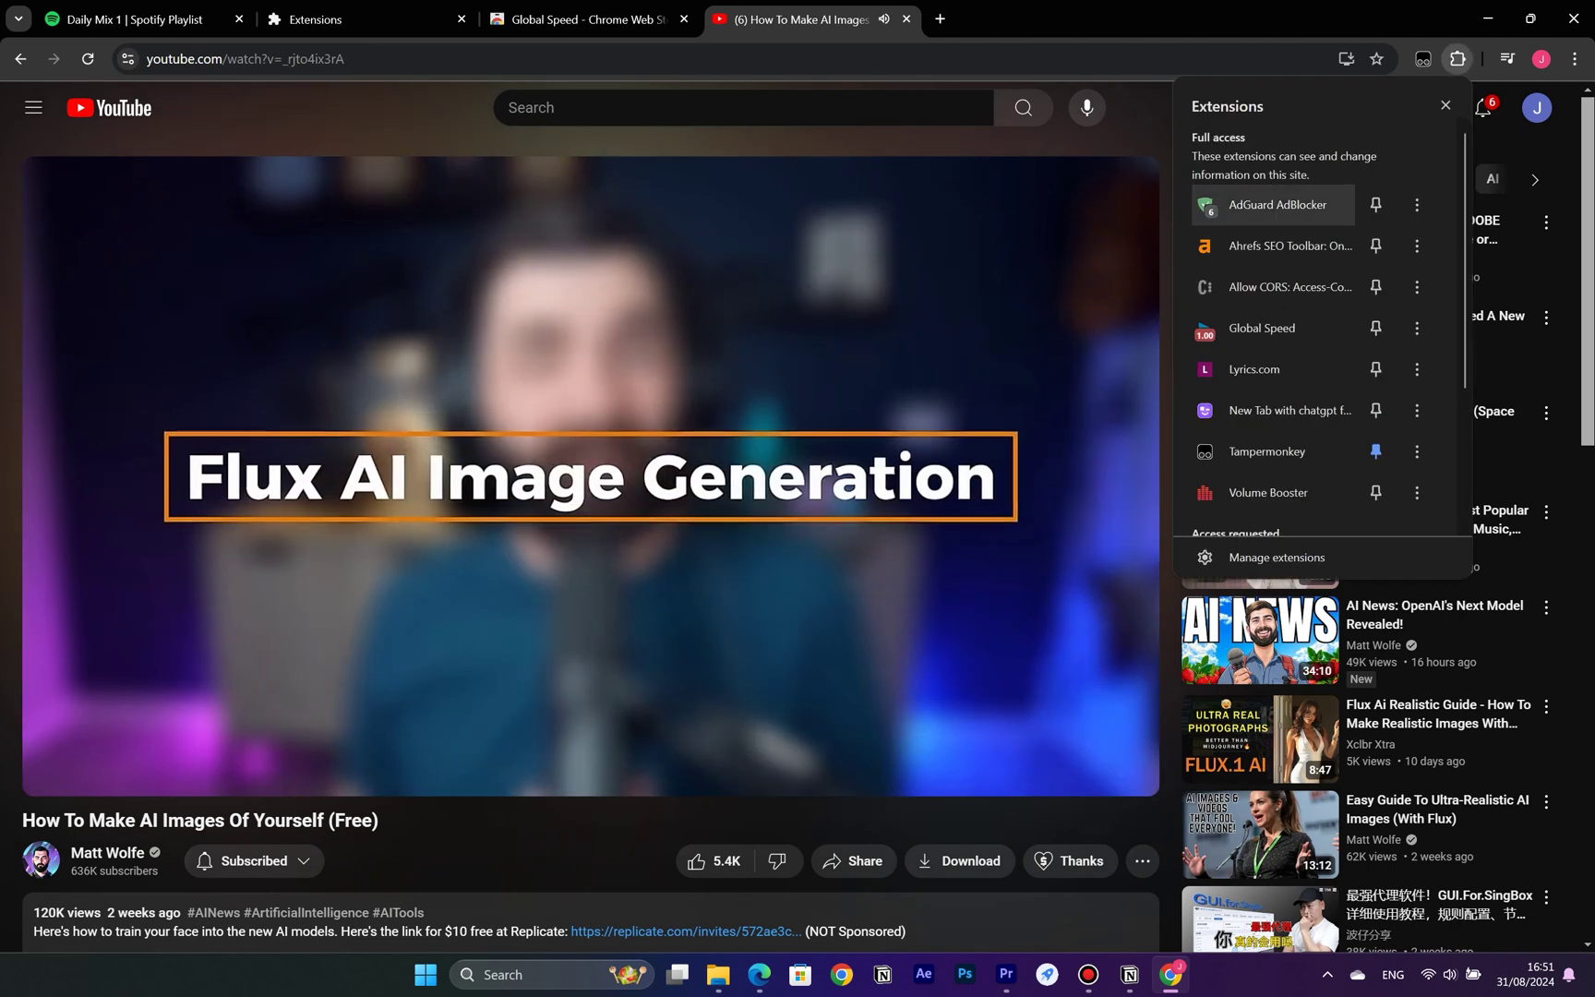
left_click(1273, 327)
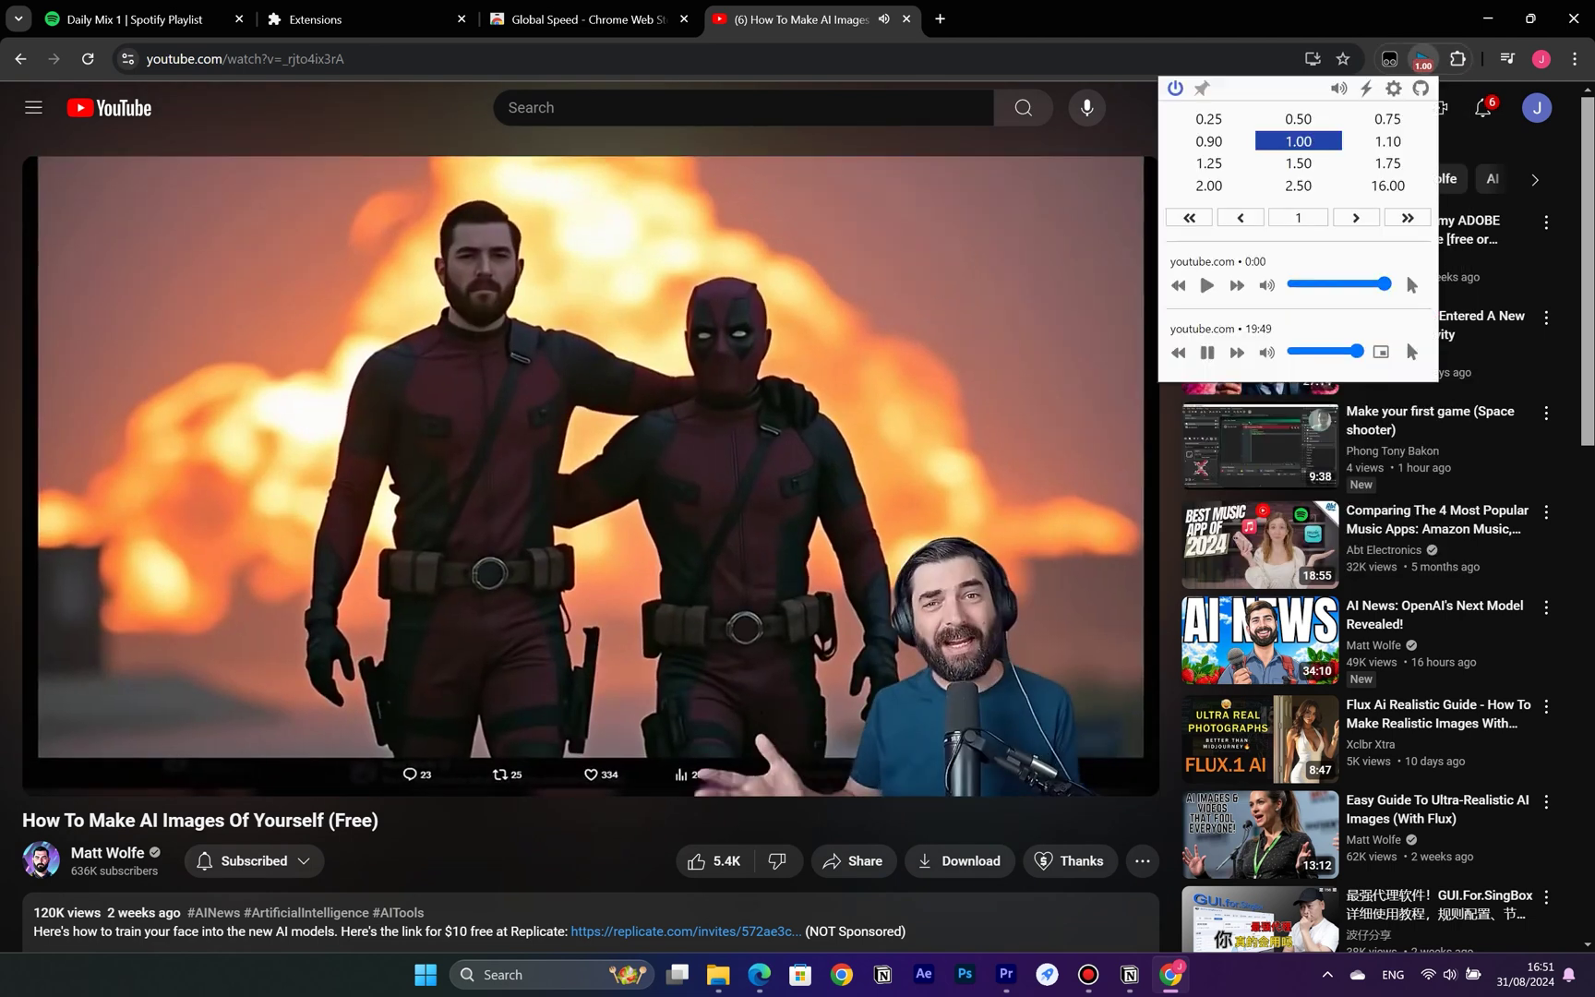
left_click(1298, 185)
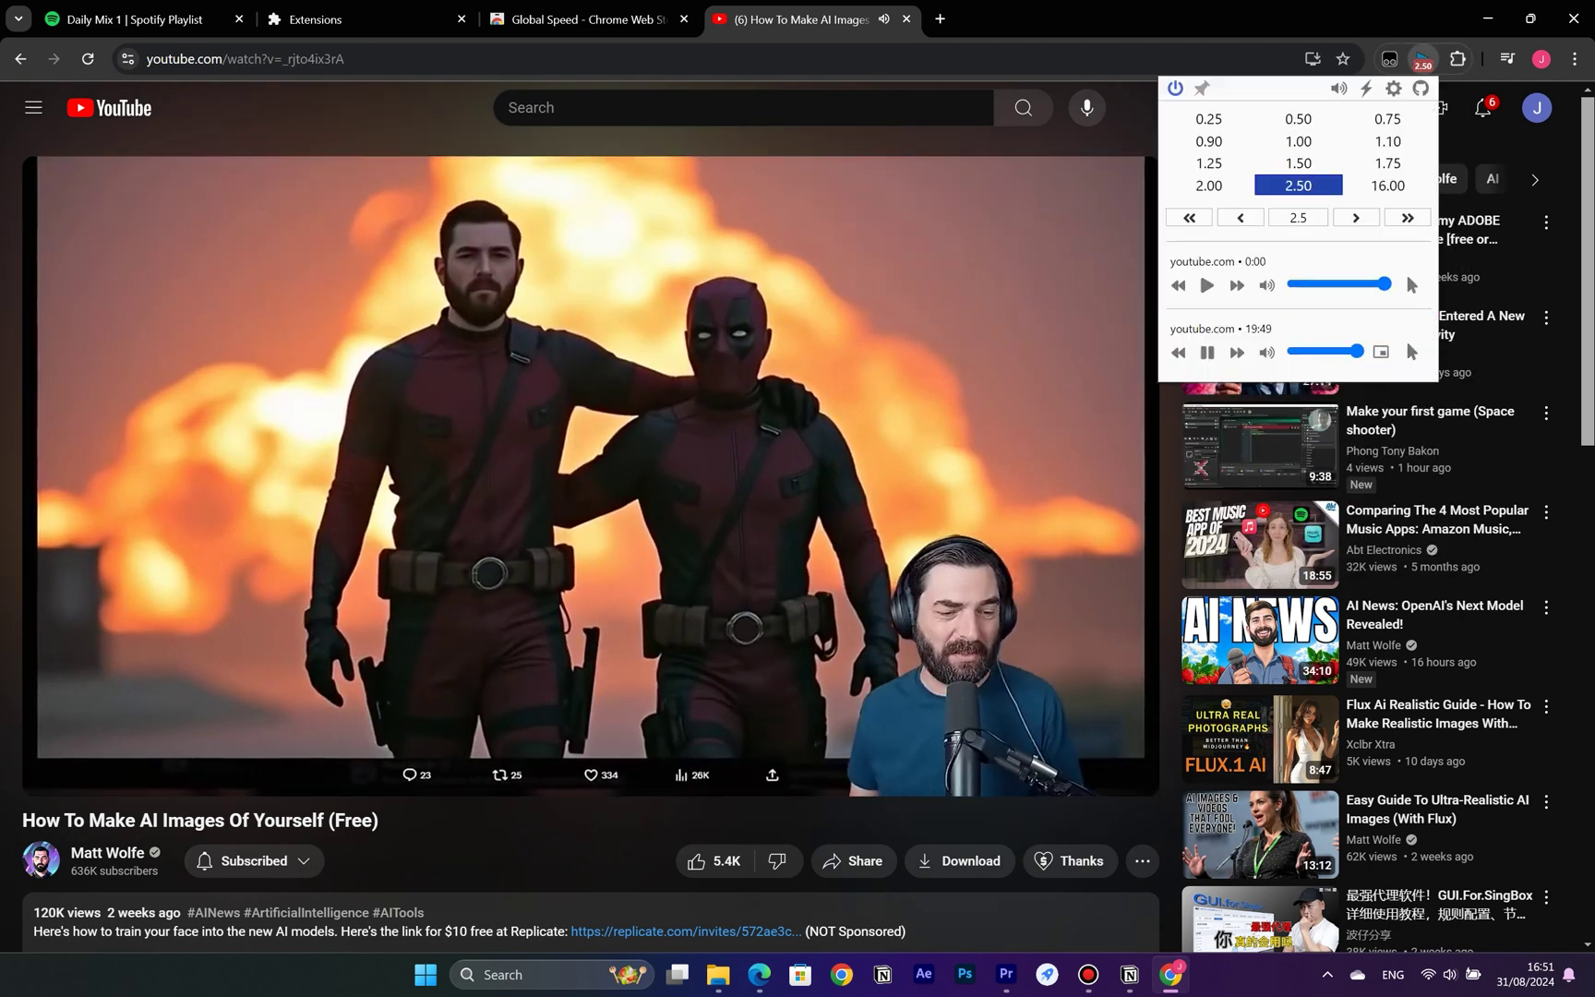
Raise the YouTube video's speed to 3.84 in fine and coarse increments, and replace it with a custom speed of 6
left_click(1355, 217)
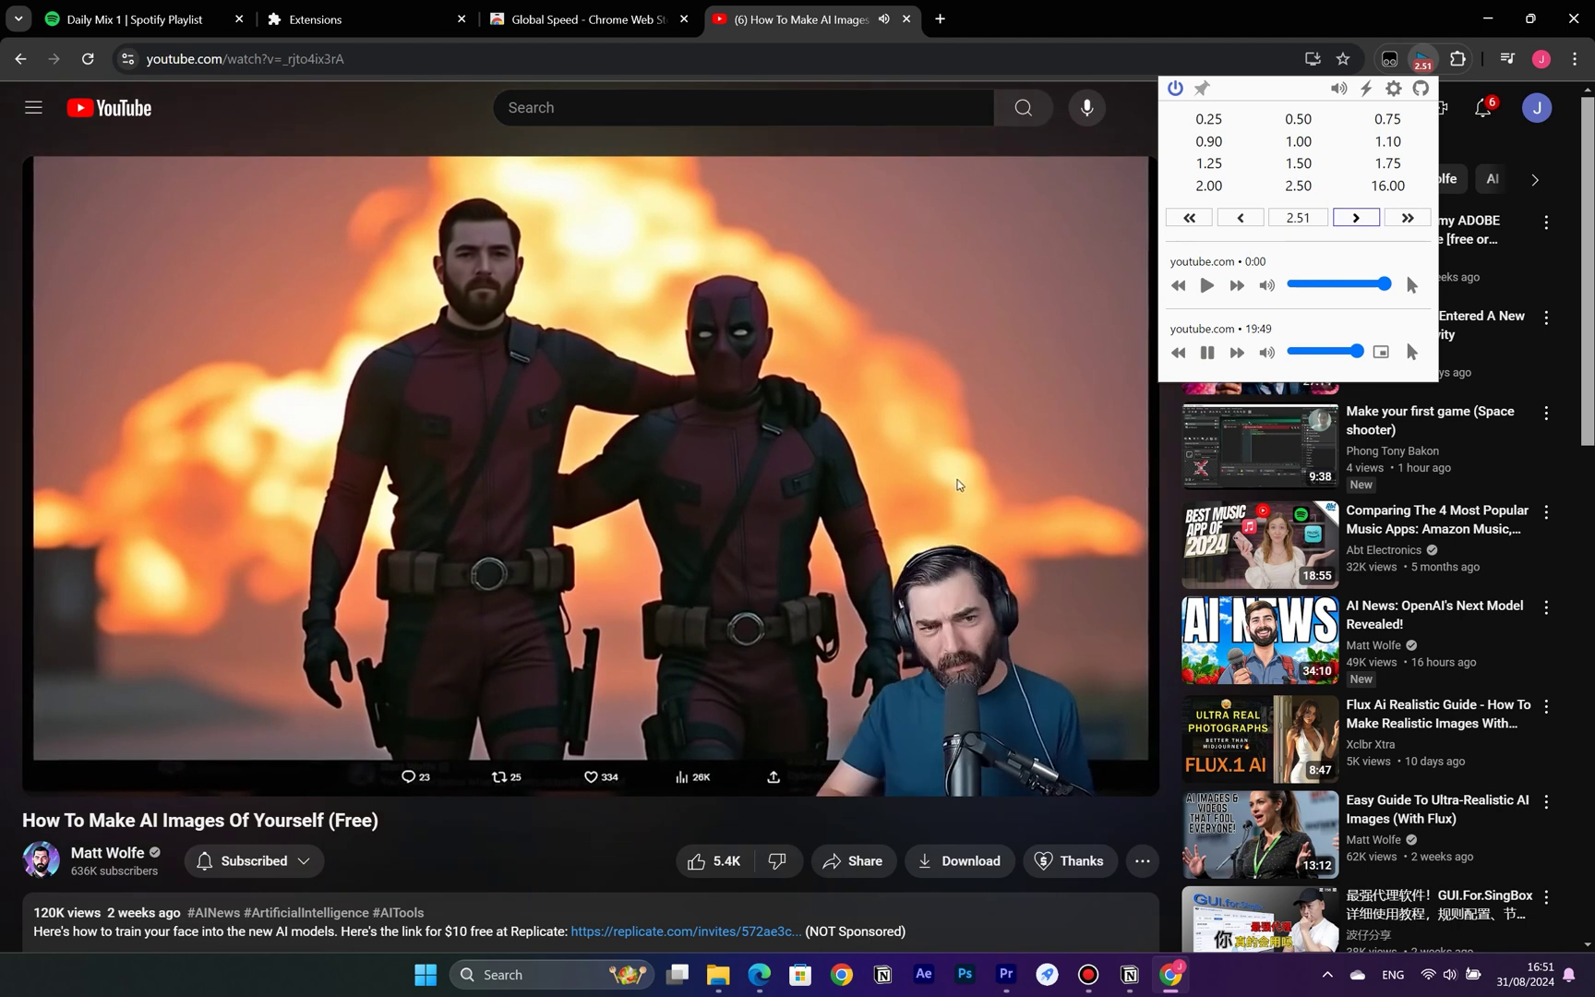
left_click(1355, 217)
left_click(1355, 217)
left_click(1354, 216)
key("Tab")
key("space")
key("space")
key("space")
key("space")
key("space")
key("space")
key("space")
key("space")
key("space")
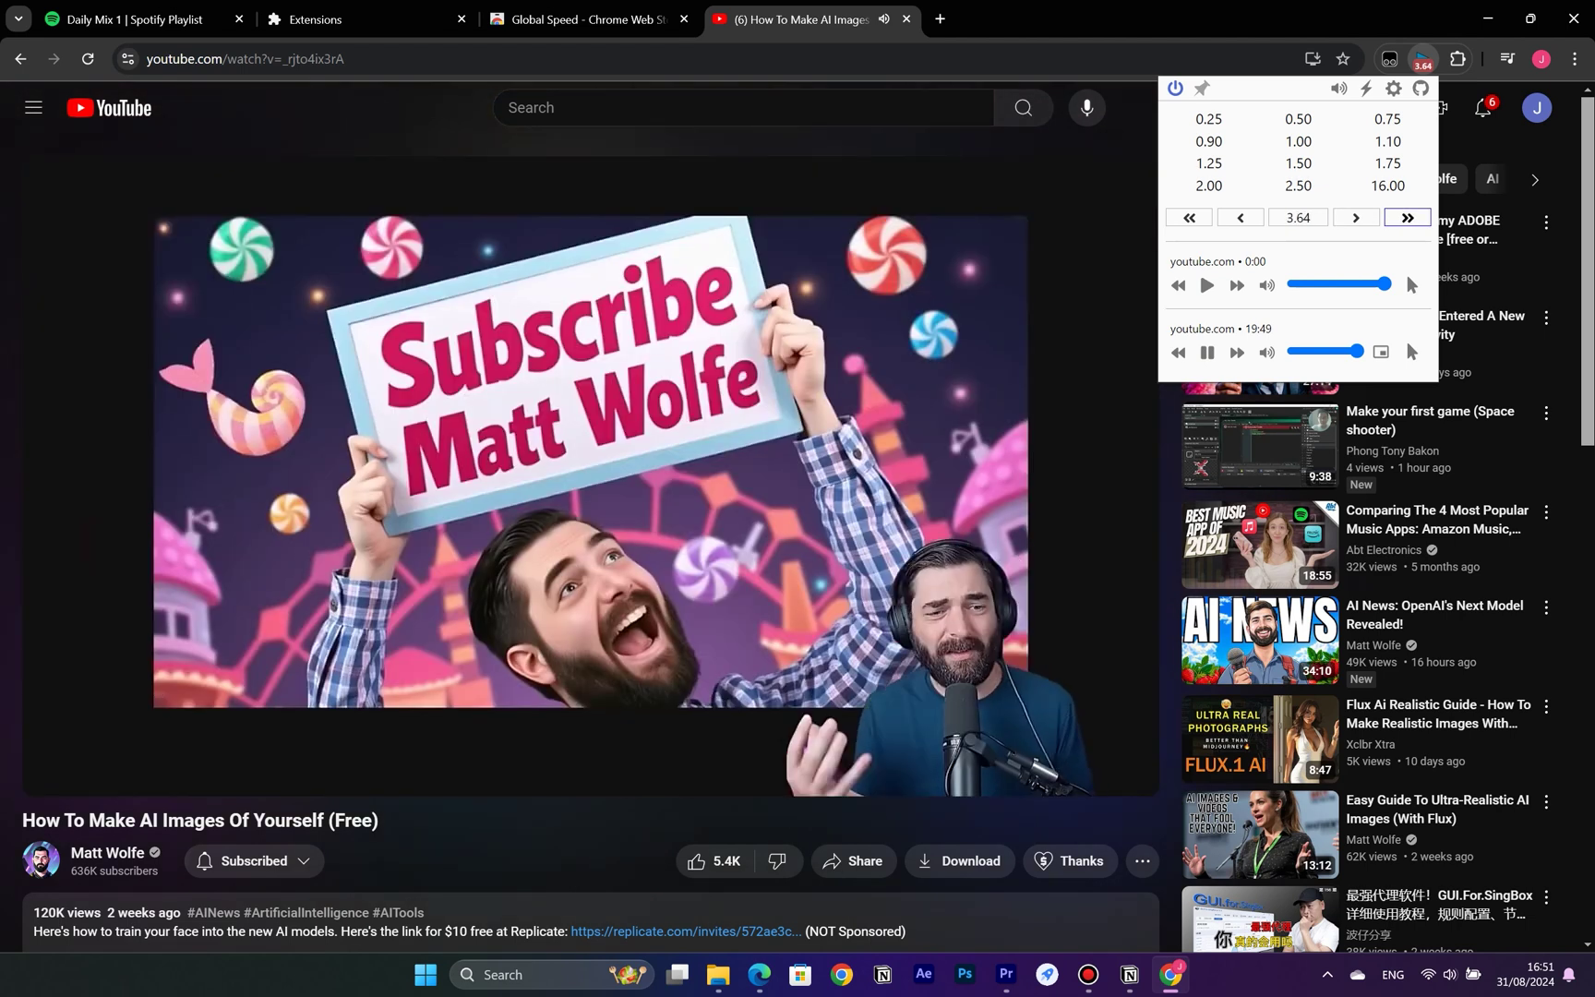
left_click(1406, 217)
left_click(1407, 217)
double_click(1296, 217)
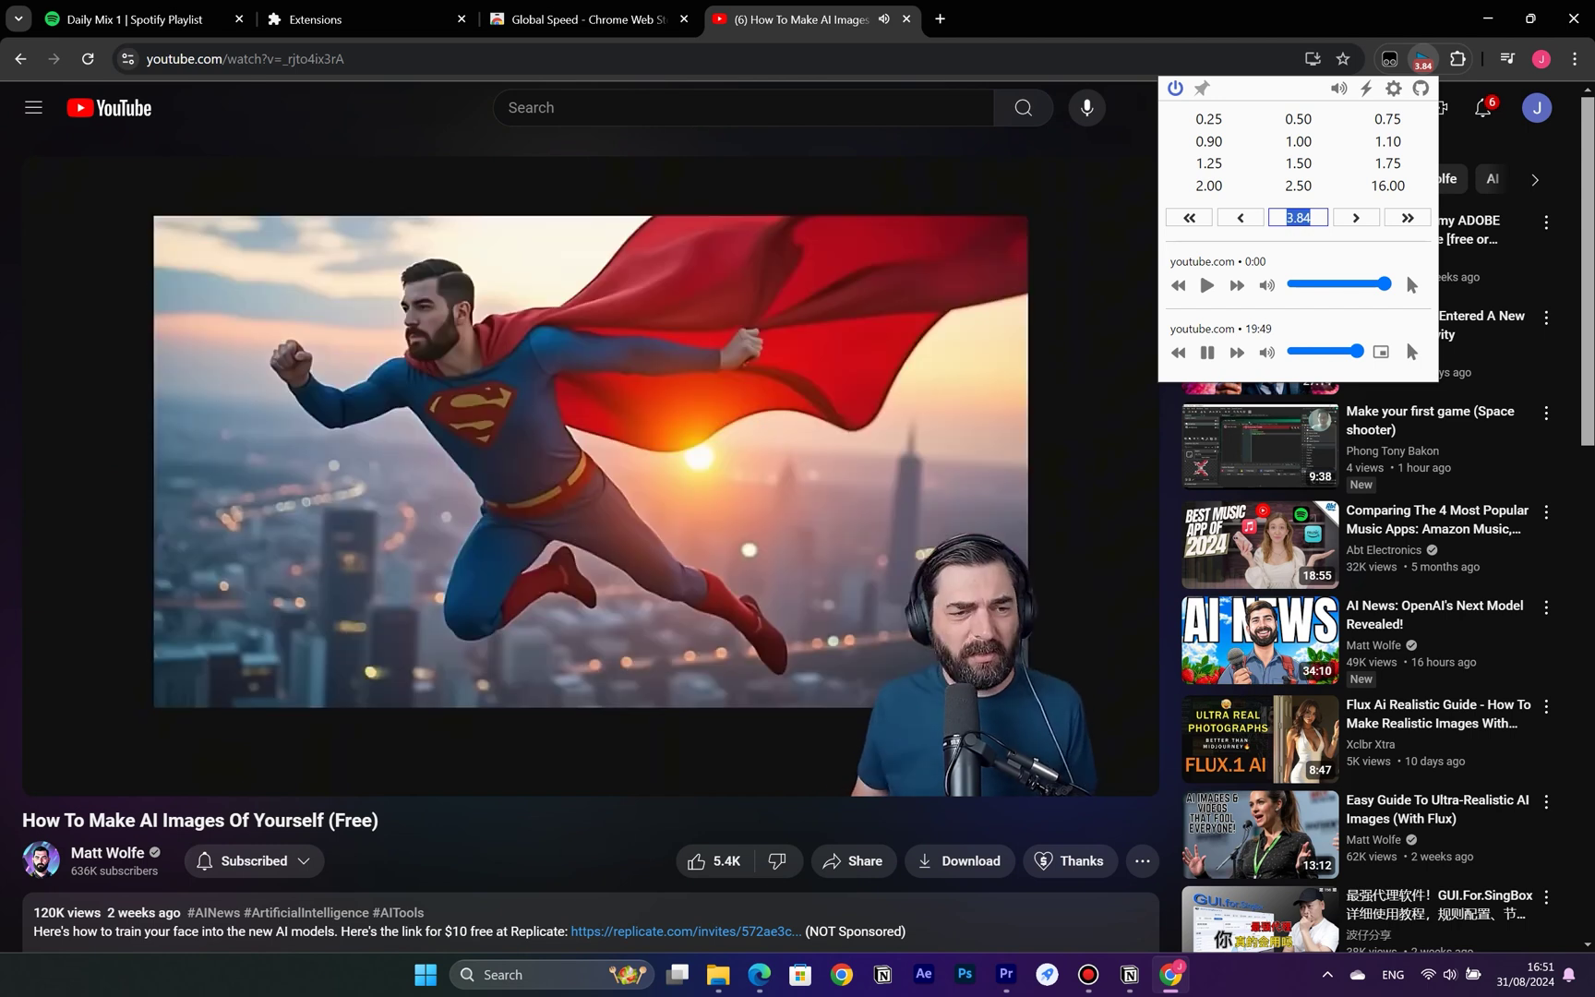
type("6")
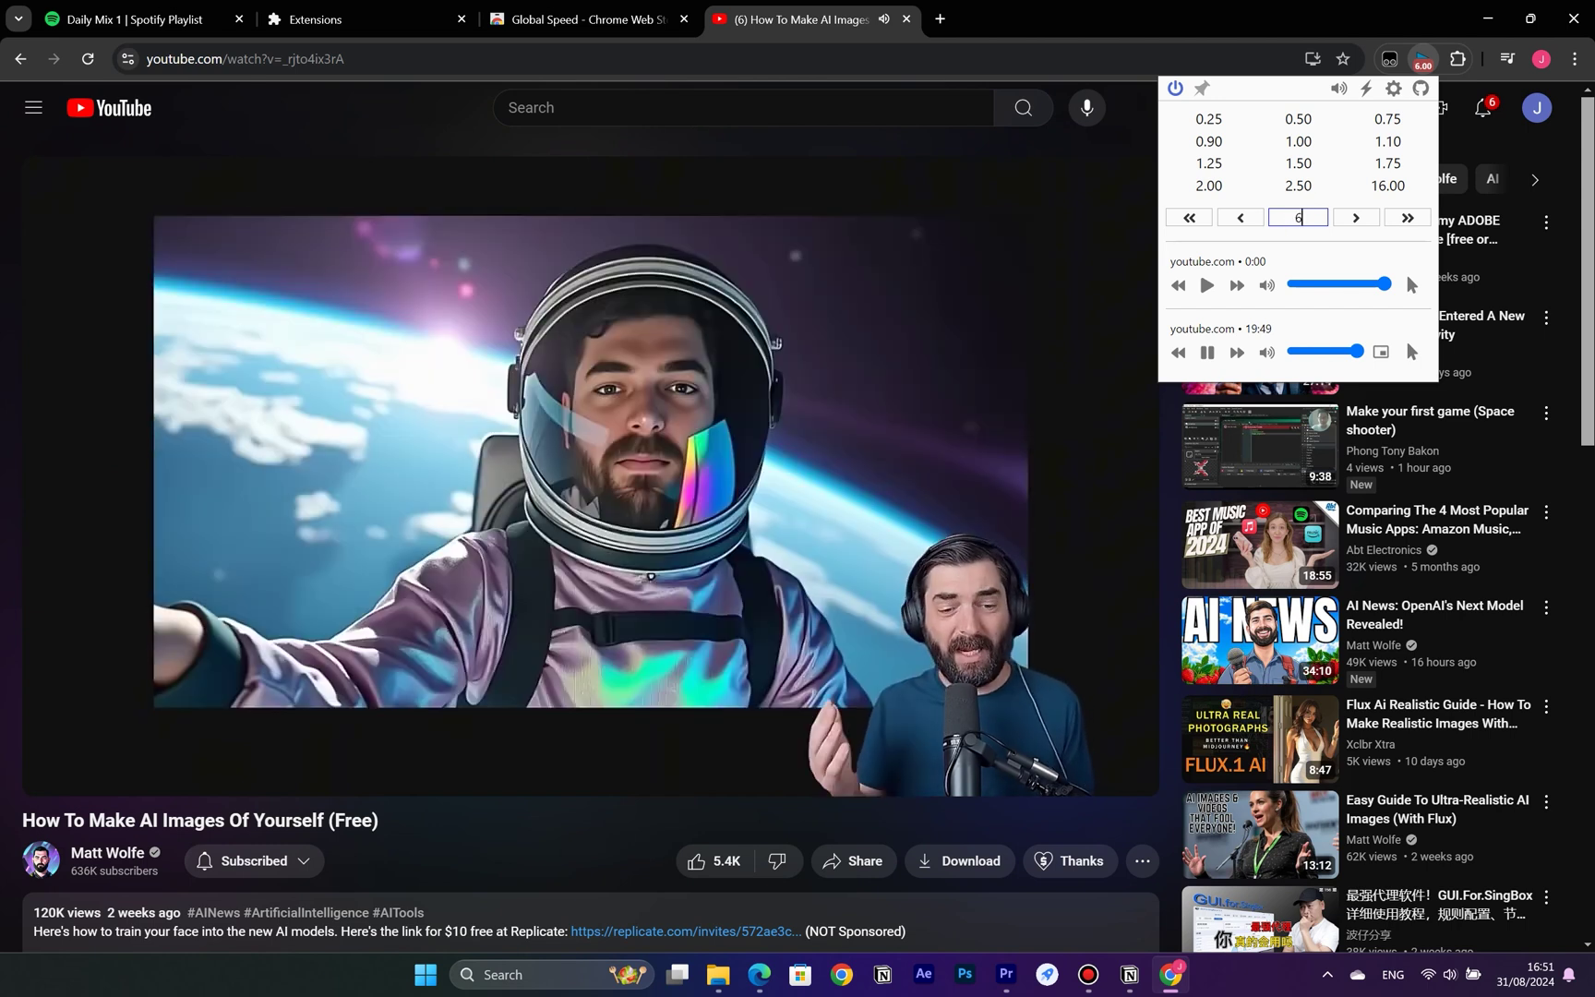